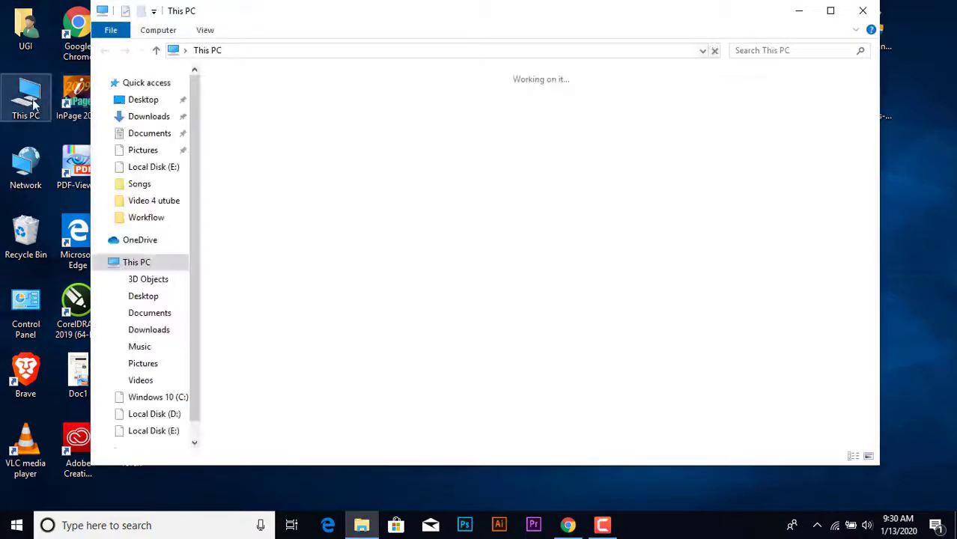
# Launch the XAMPP Control Panel from the xampp1 folder on drive C: and start the Apache and MySQL modules
pyautogui.doubleClick(250, 260)
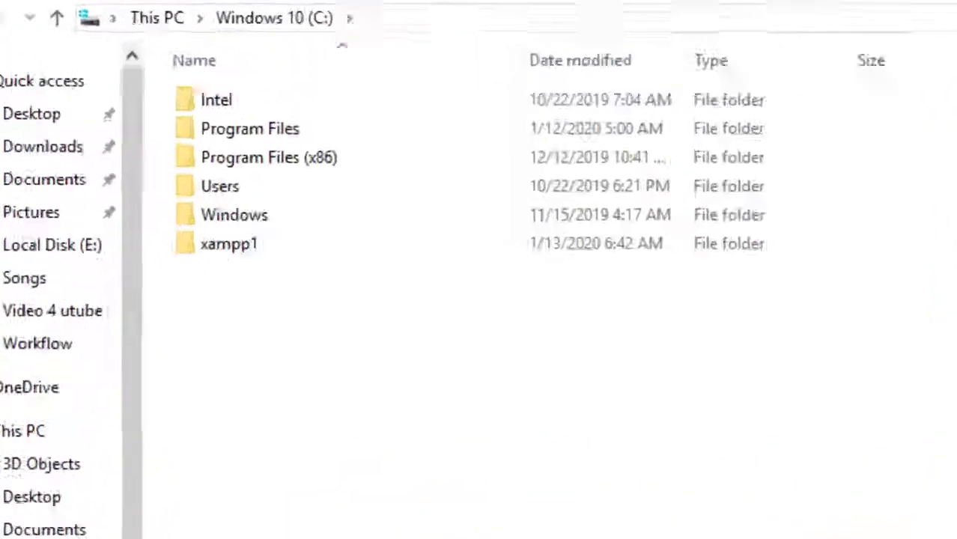
pyautogui.click(235, 169)
pyautogui.doubleClick(193, 319)
pyautogui.scroll(-10, 247, 374)
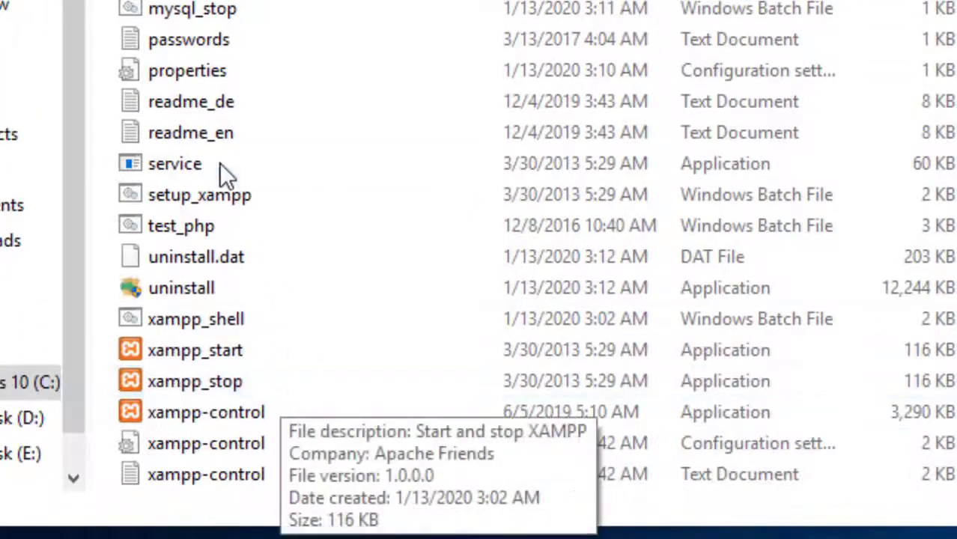
pyautogui.doubleClick(184, 303)
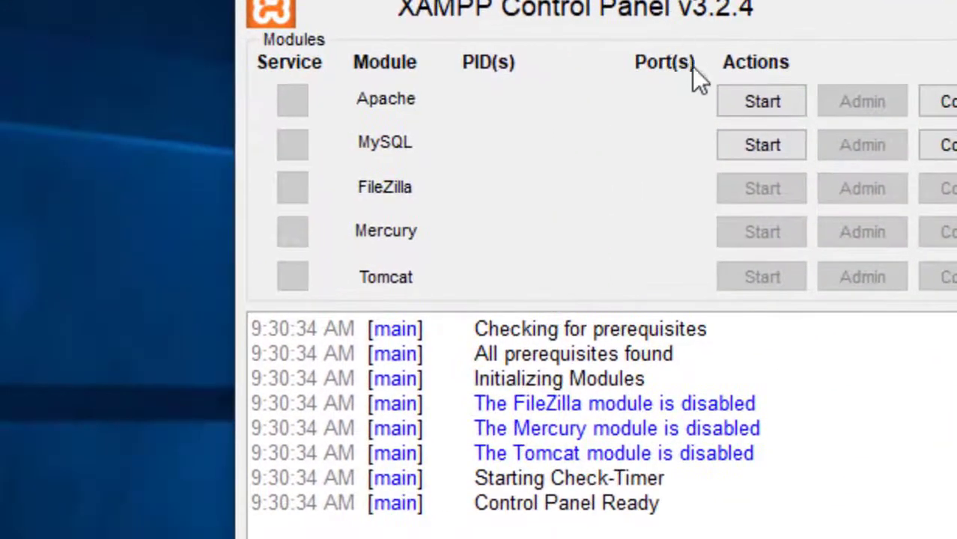
pyautogui.click(551, 112)
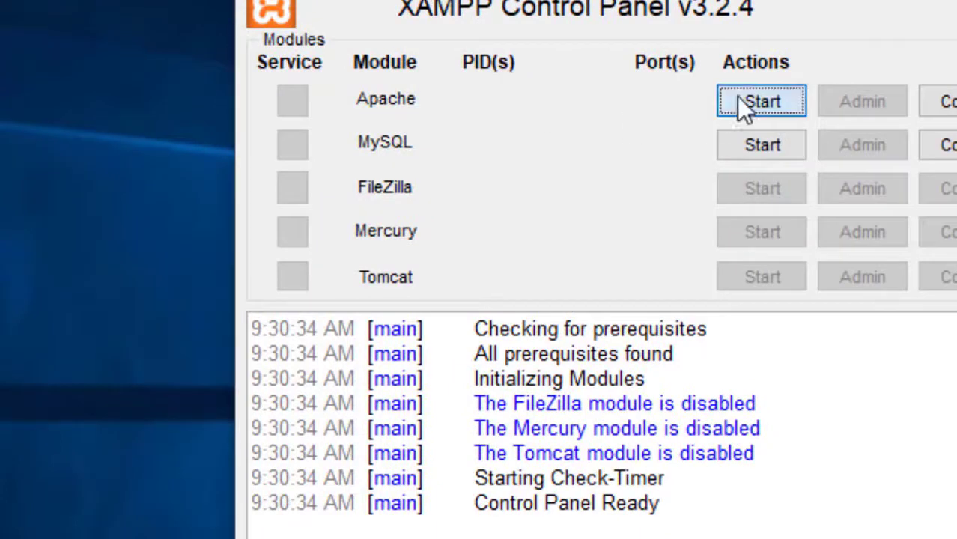
pyautogui.click(743, 146)
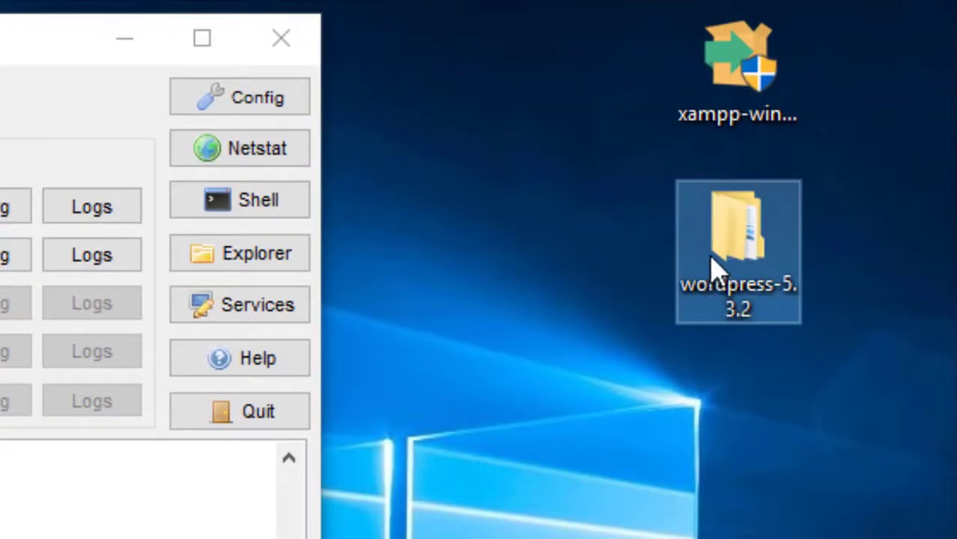
# Open the wordpress-5.3.2 folder from the desktop and rename its wordpress folder to web1
pyautogui.doubleClick(721, 242)
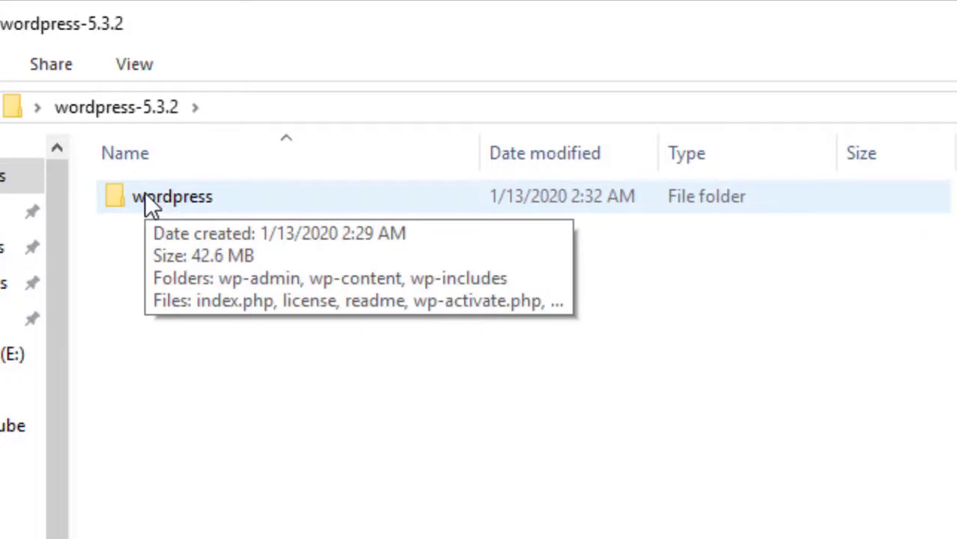
pyautogui.rightClick(147, 199)
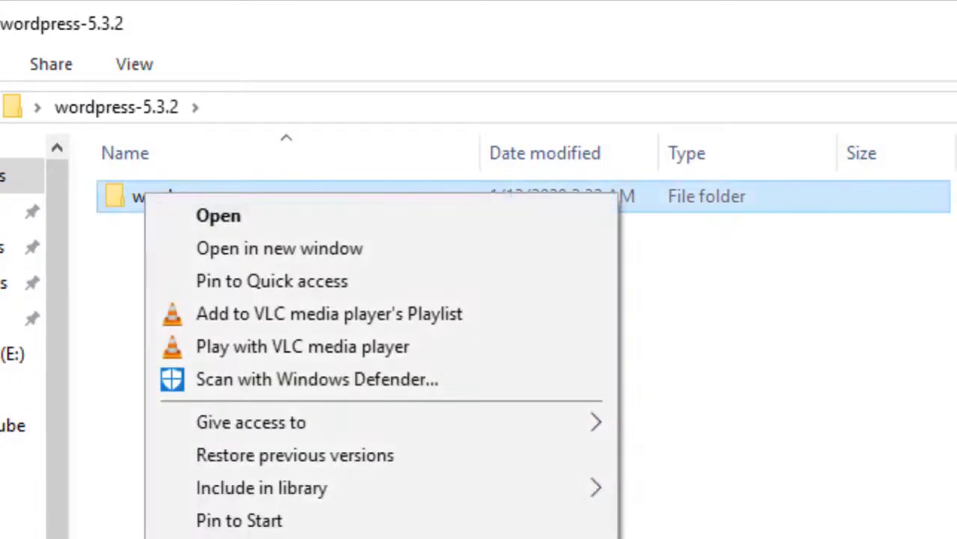
pyautogui.write('m')
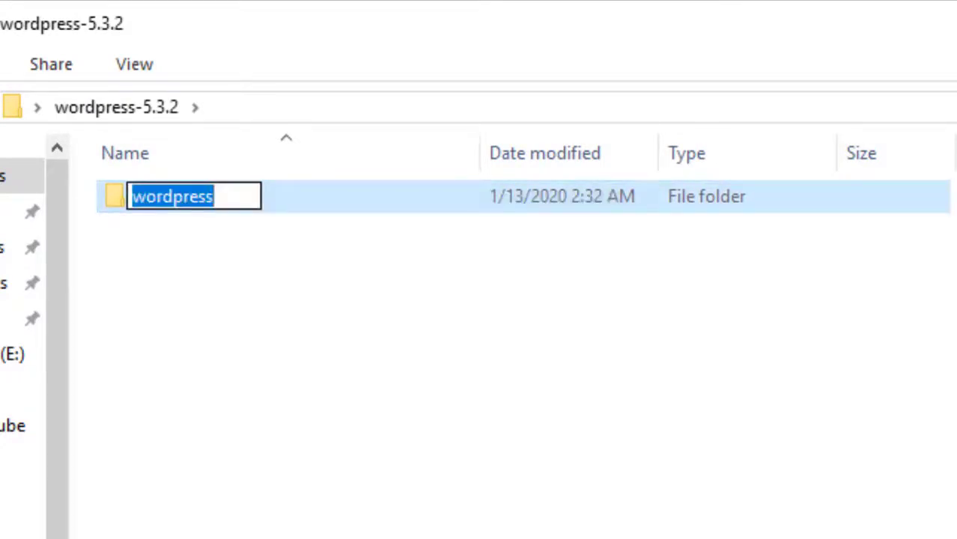
pyautogui.write('web1')
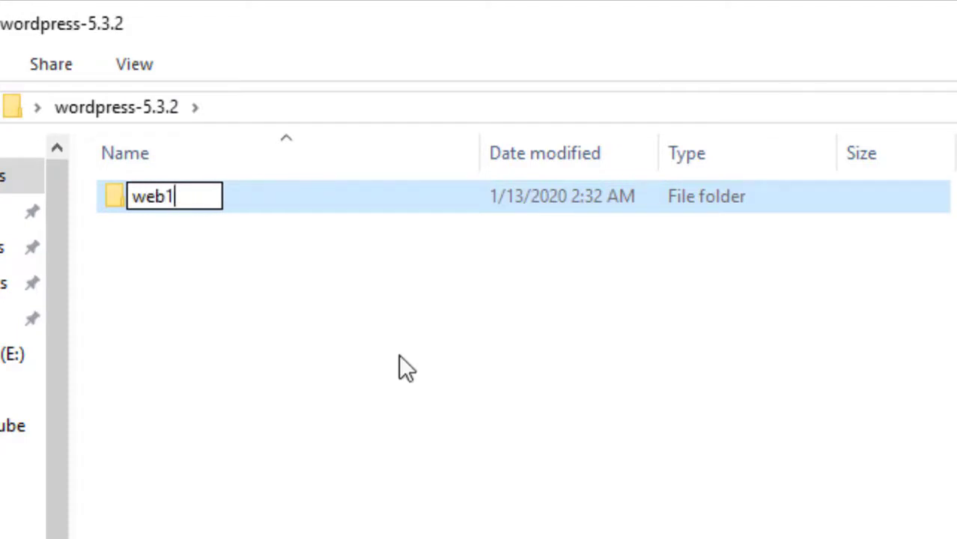
pyautogui.press('Return')
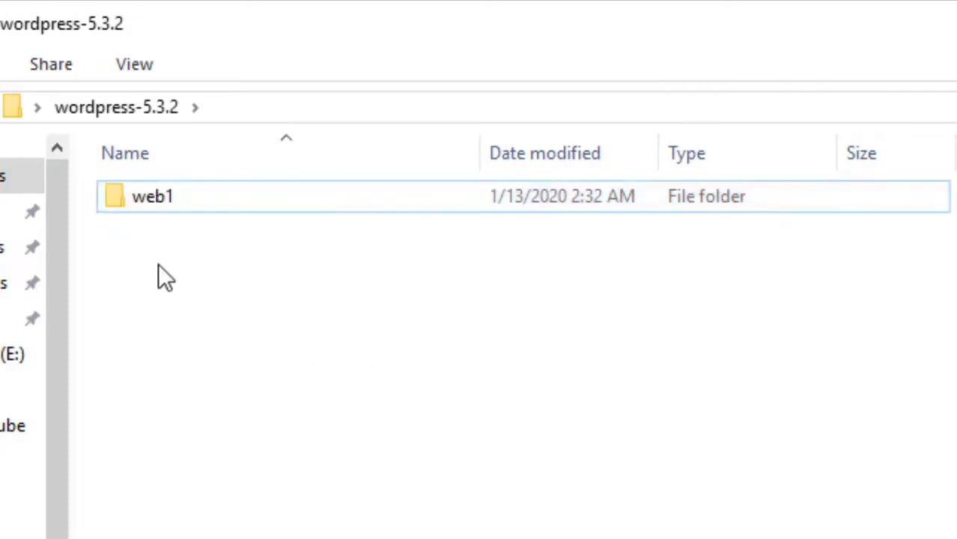
# Copy the web1 folder into the htdocs folder of the xampp1 installation
pyautogui.click(114, 201)
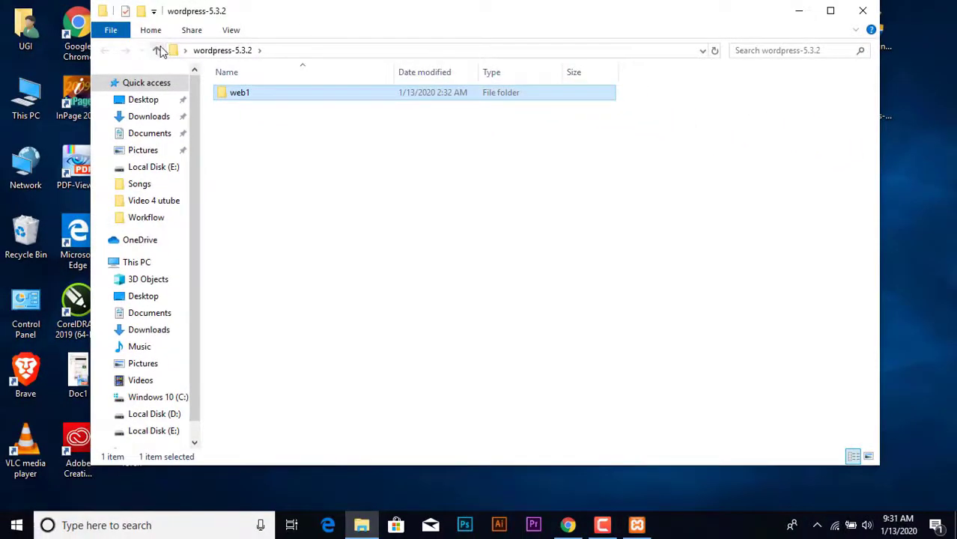
pyautogui.click(160, 50)
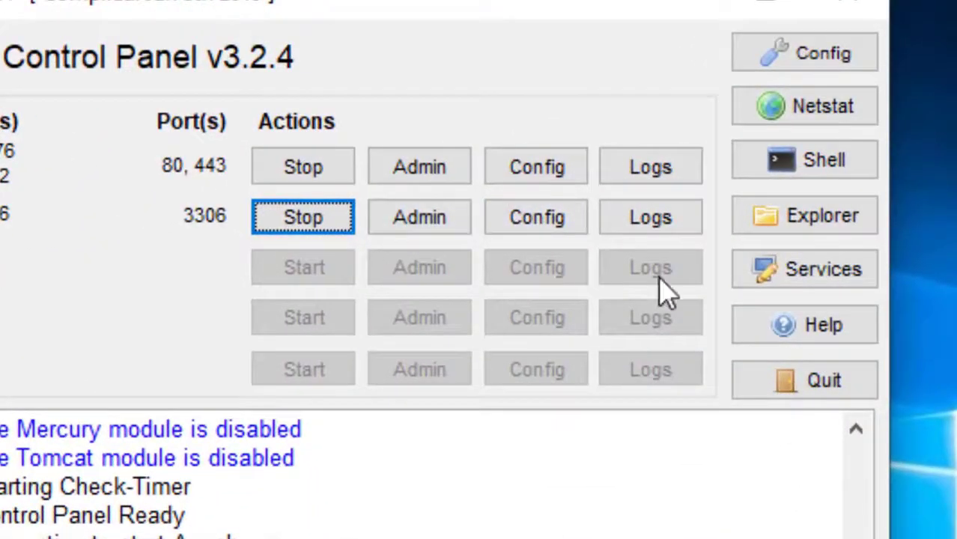
pyautogui.click(798, 225)
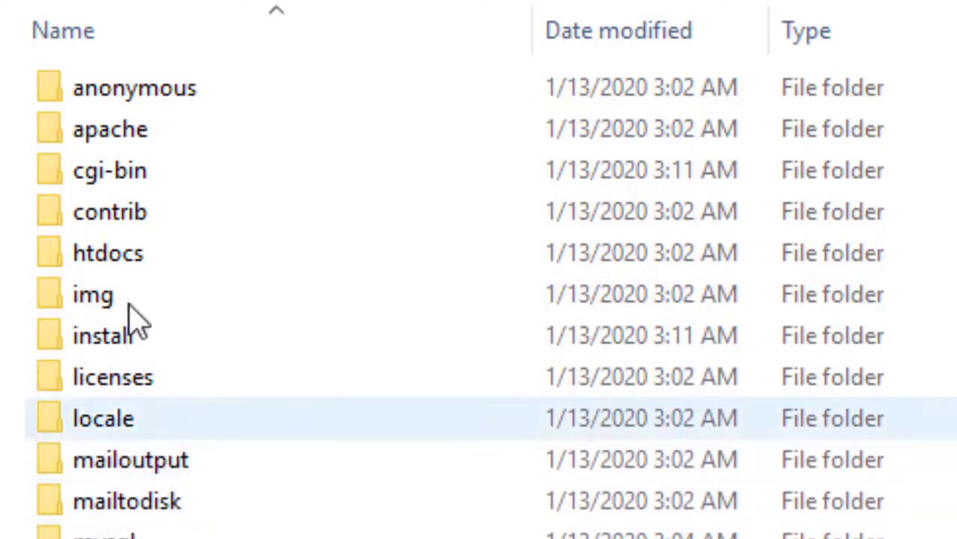
pyautogui.click(63, 253)
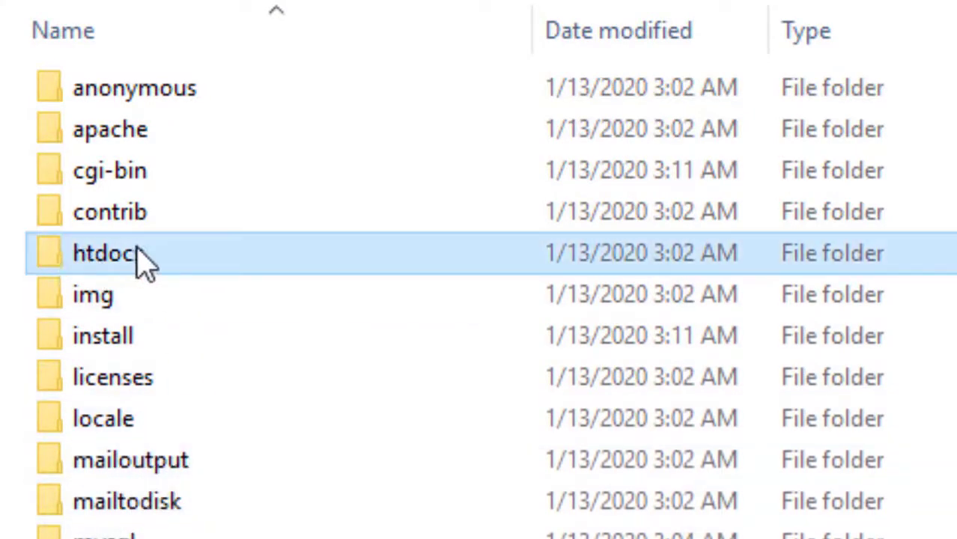
pyautogui.doubleClick(71, 255)
pyautogui.rightClick(272, 493)
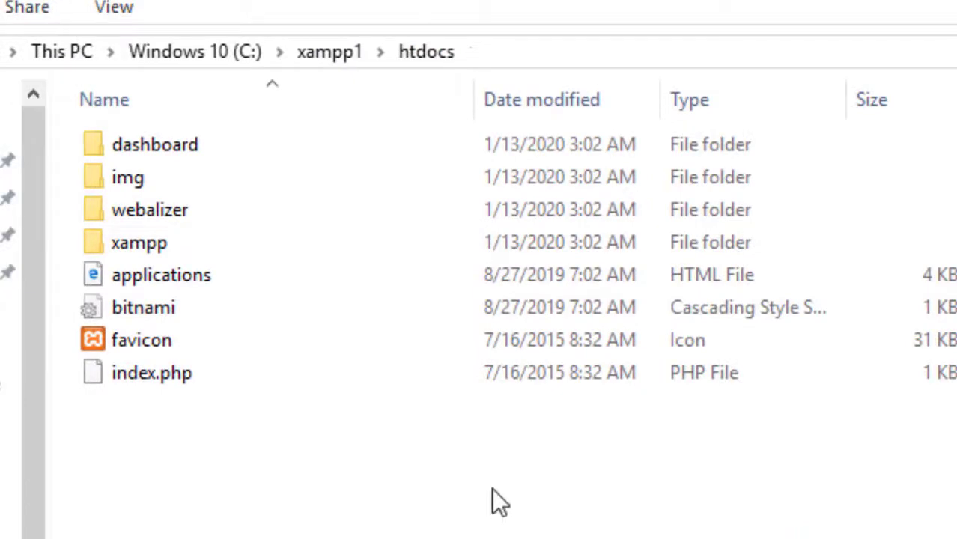
pyautogui.moveTo(243, 34); pyautogui.dragTo(680, 254)
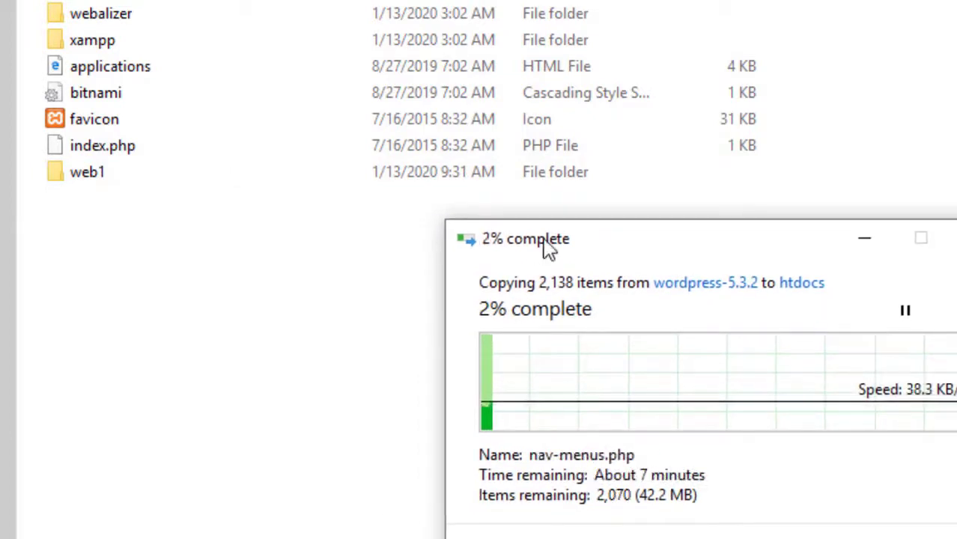
pyautogui.moveTo(610, 233); pyautogui.dragTo(687, 284)
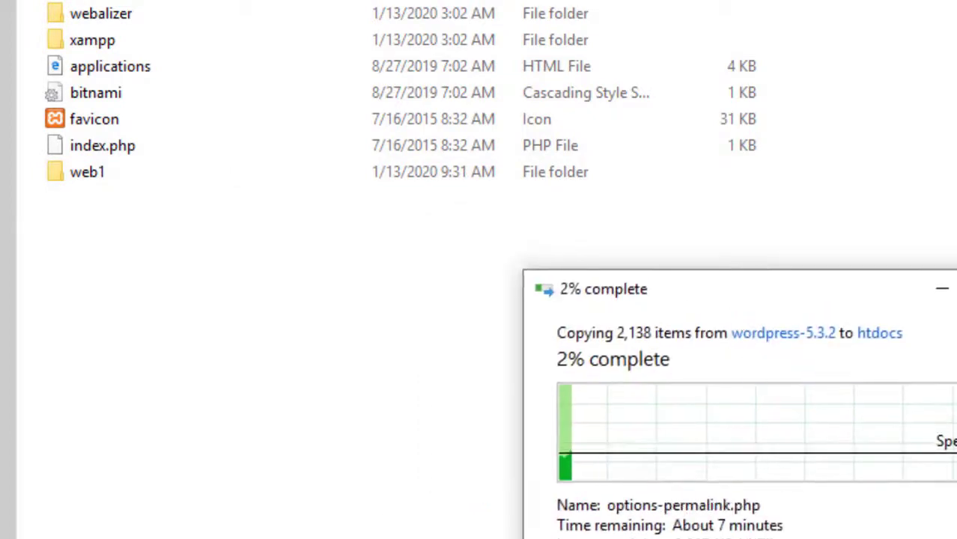
# Move the XAMPP Control Panel aside, switch to Chrome and load localhost in a new tab
pyautogui.hotkey('alt', 'Tab')
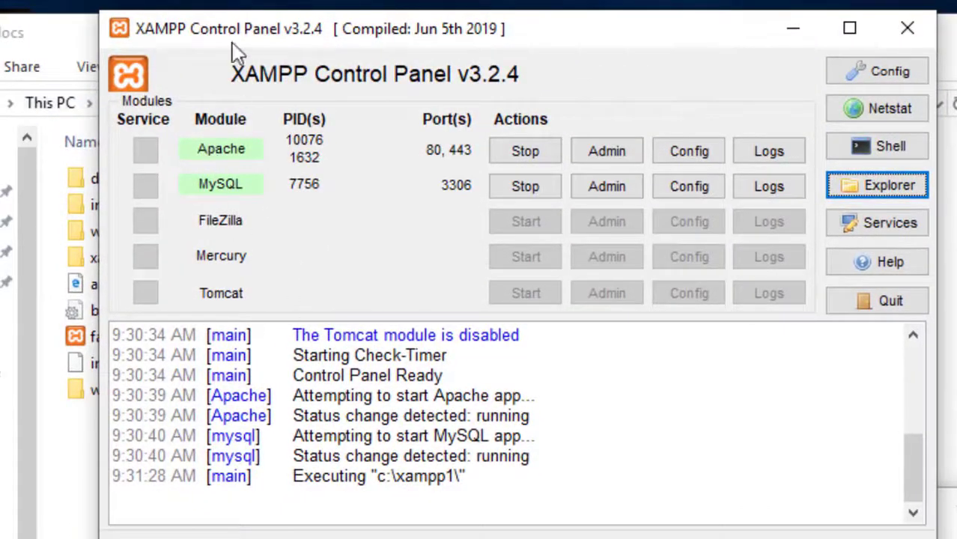
pyautogui.moveTo(236, 28); pyautogui.dragTo(532, 49)
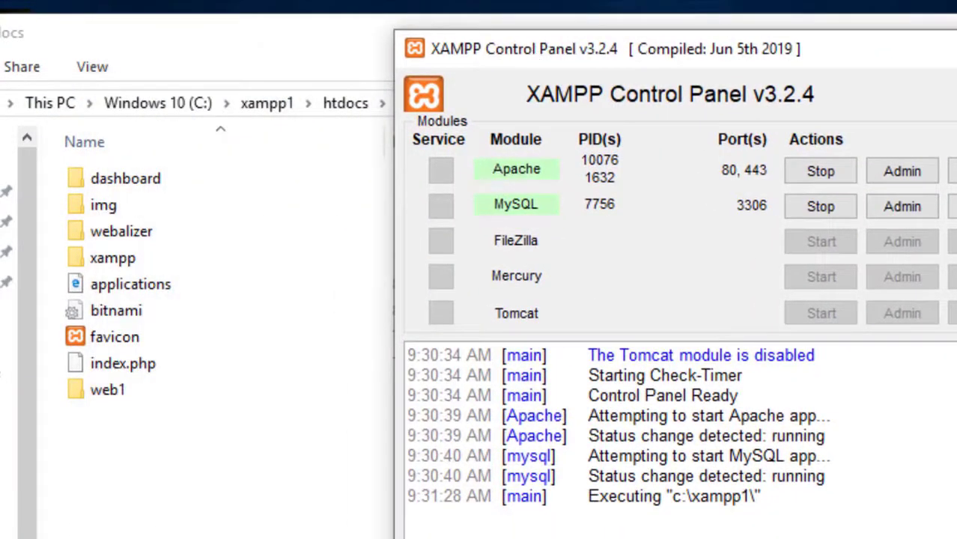
pyautogui.hotkey('alt', 'Tab')
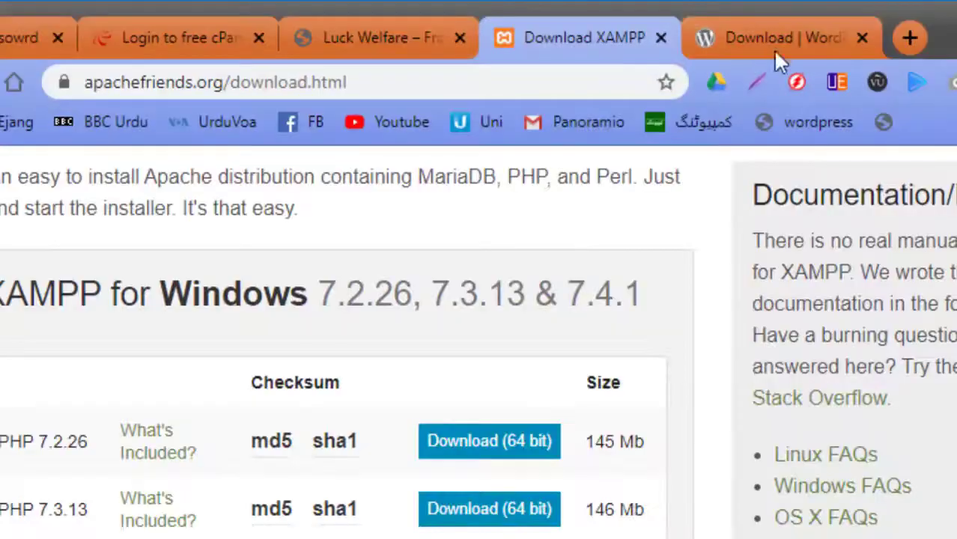
pyautogui.click(906, 37)
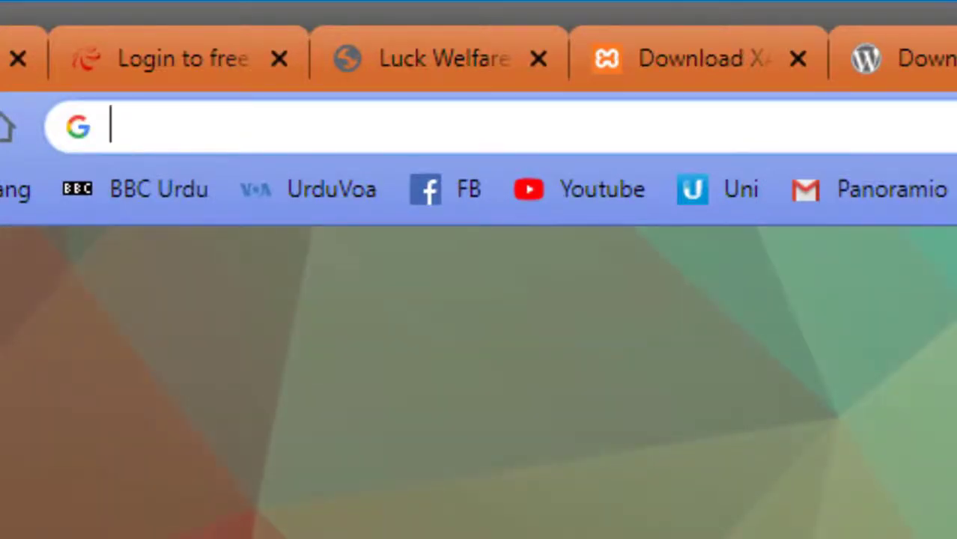
pyautogui.write('localhost')
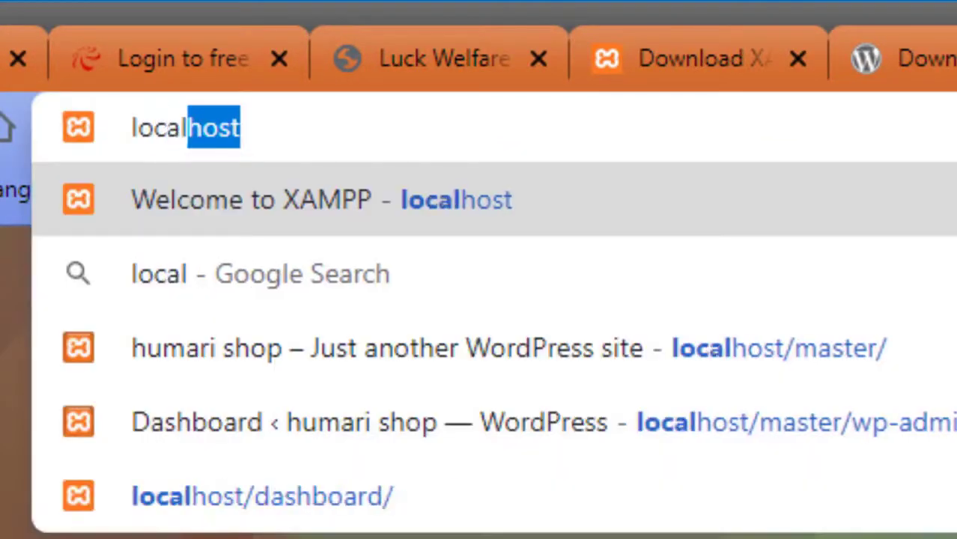
pyautogui.press('Return')
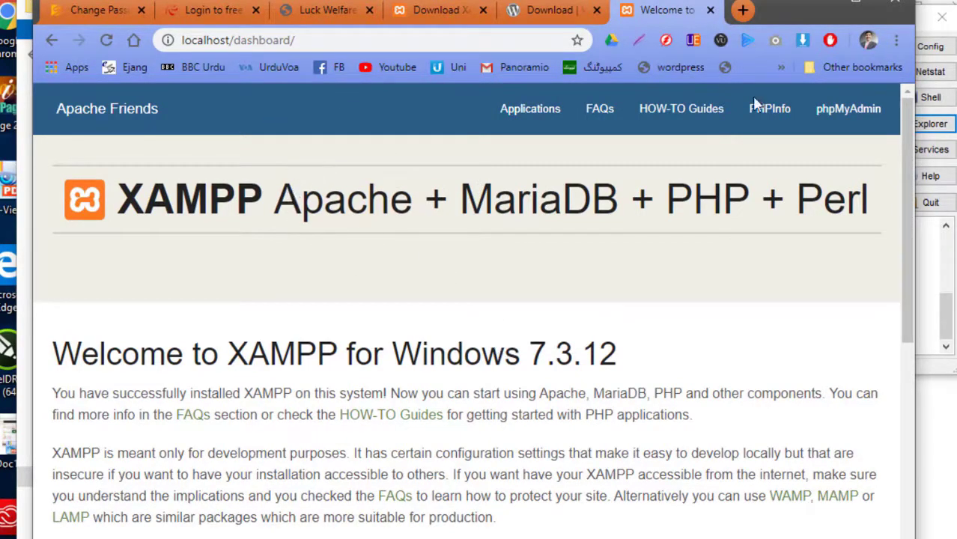
# Check the copied web1 folder in htdocs, reached from the XAMPP Control Panel, and return to the browser
pyautogui.moveTo(771, 7); pyautogui.dragTo(866, 241)
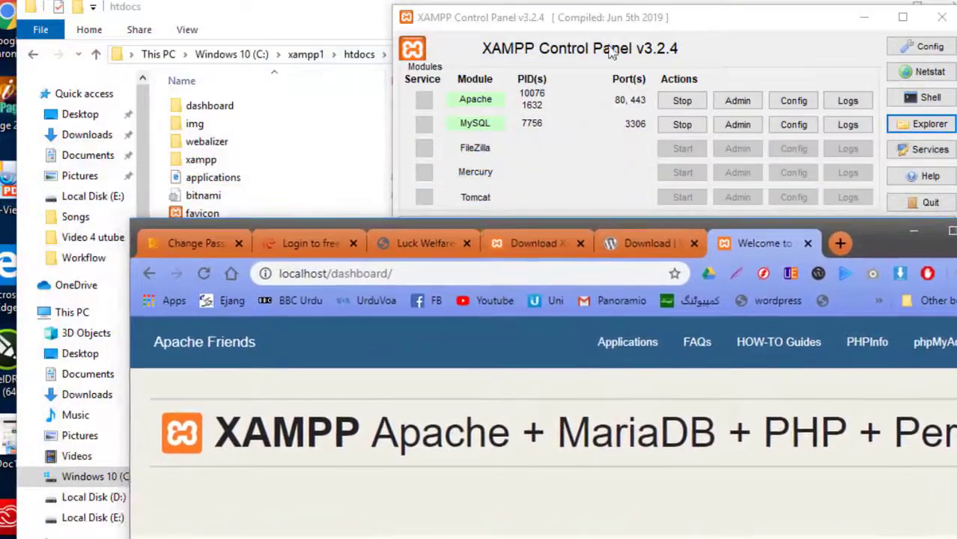
pyautogui.click(657, 9)
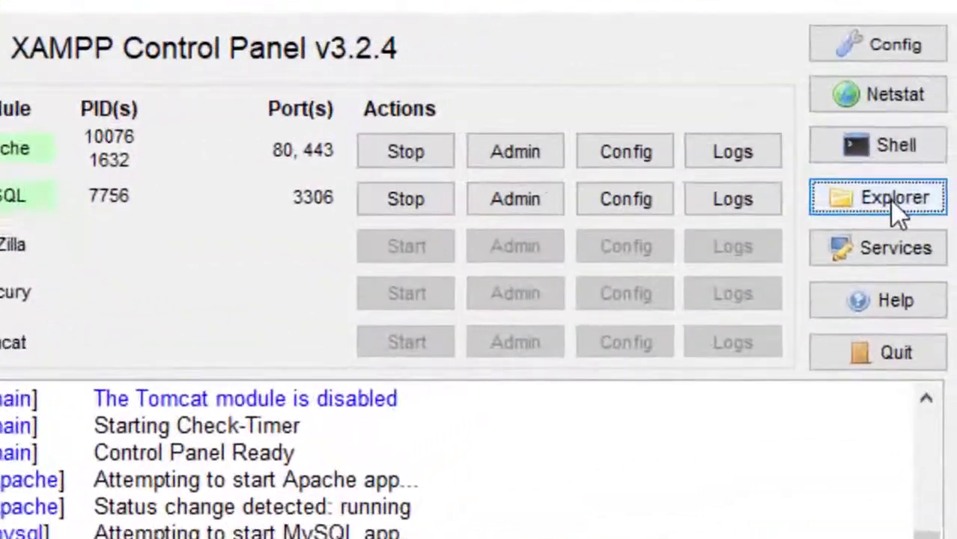
pyautogui.click(892, 201)
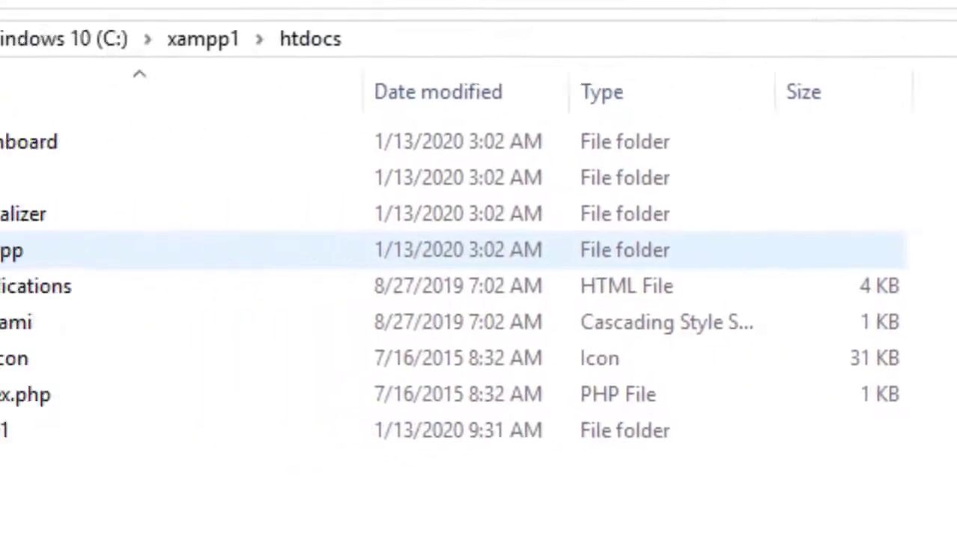
pyautogui.click(146, 448)
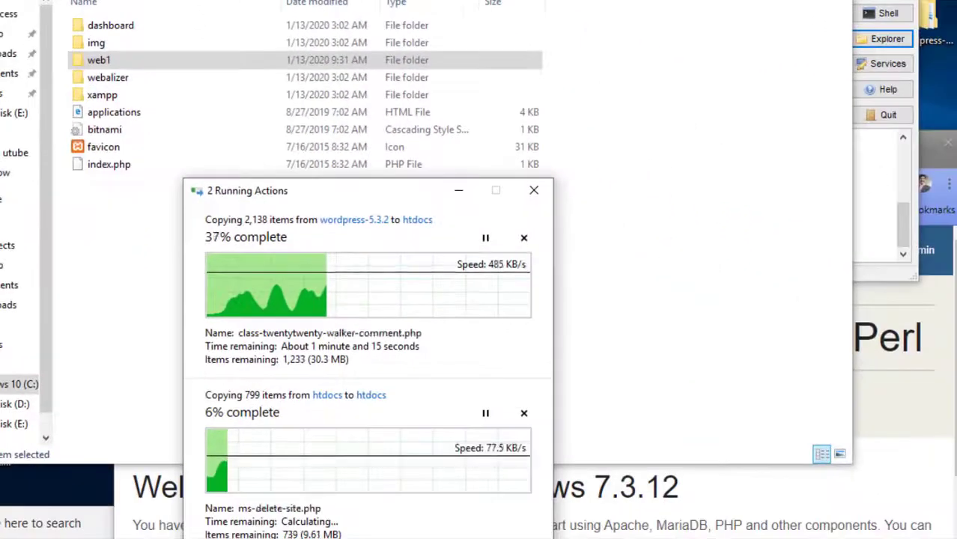
pyautogui.click(879, 434)
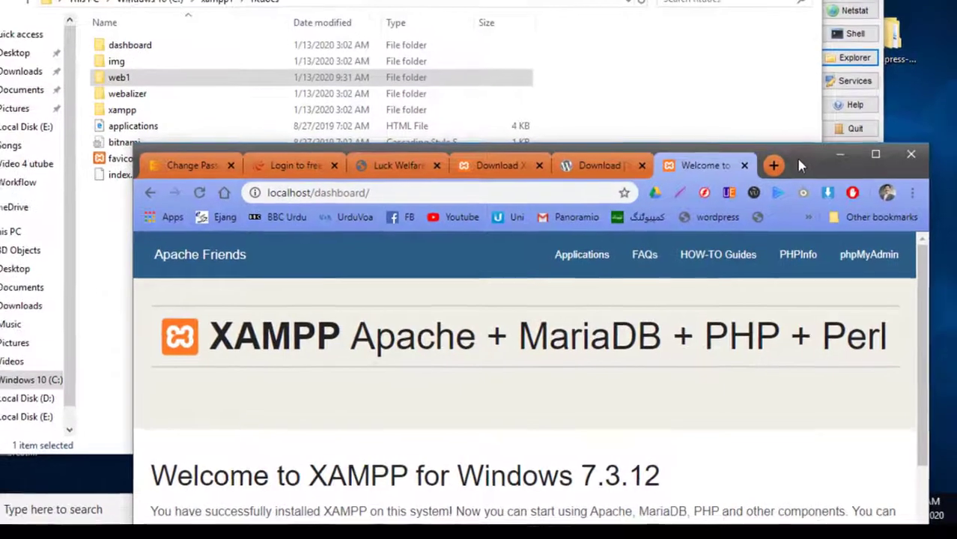
# Open phpMyAdmin from the XAMPP dashboard and create a database named t1
pyautogui.moveTo(786, 135); pyautogui.dragTo(660, 9)
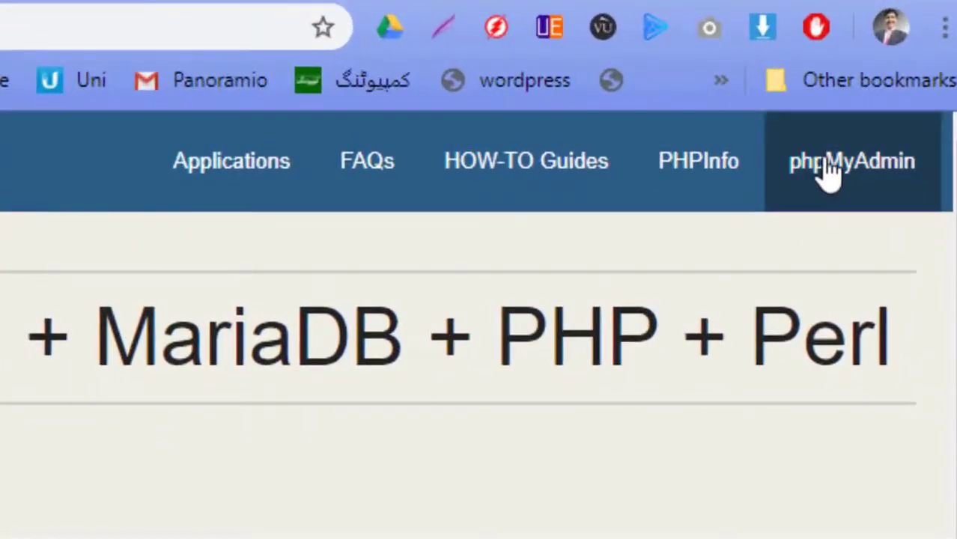
pyautogui.click(829, 168)
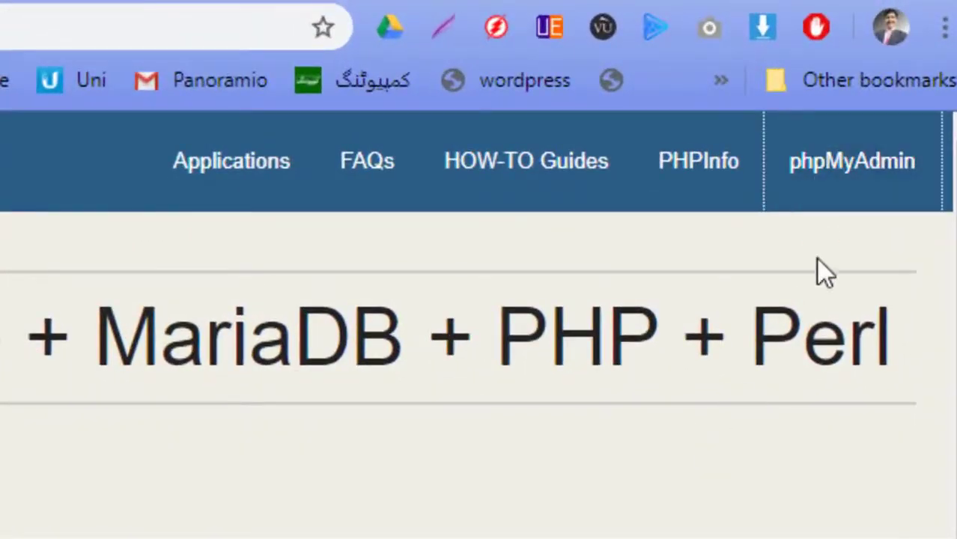
pyautogui.click(886, 180)
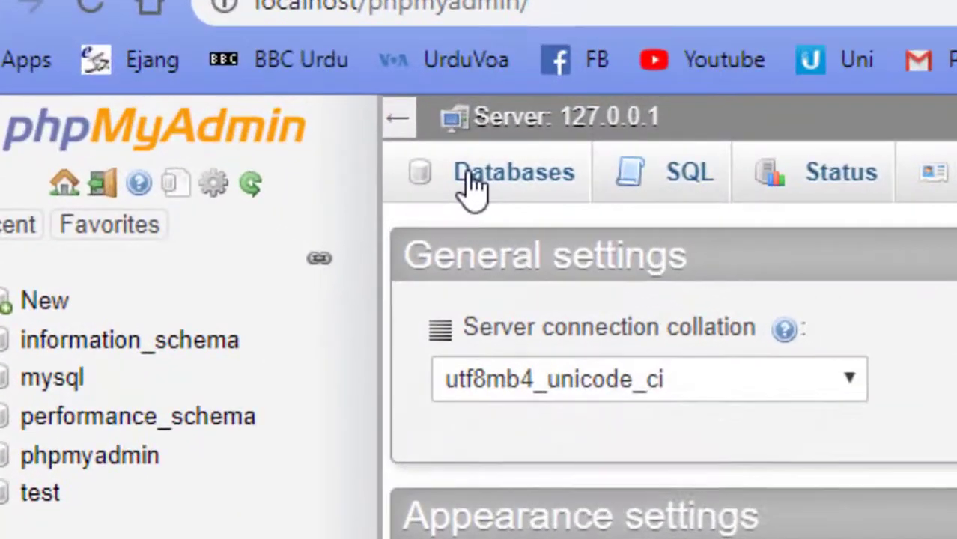
pyautogui.click(322, 147)
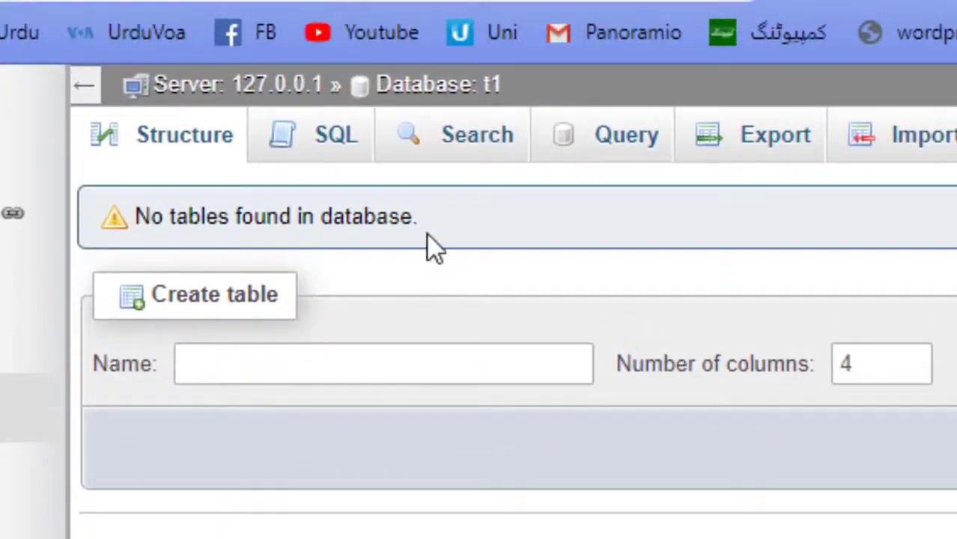
# Return to the server's database overview and create a second database named t2
pyautogui.click(238, 84)
pyautogui.click(152, 144)
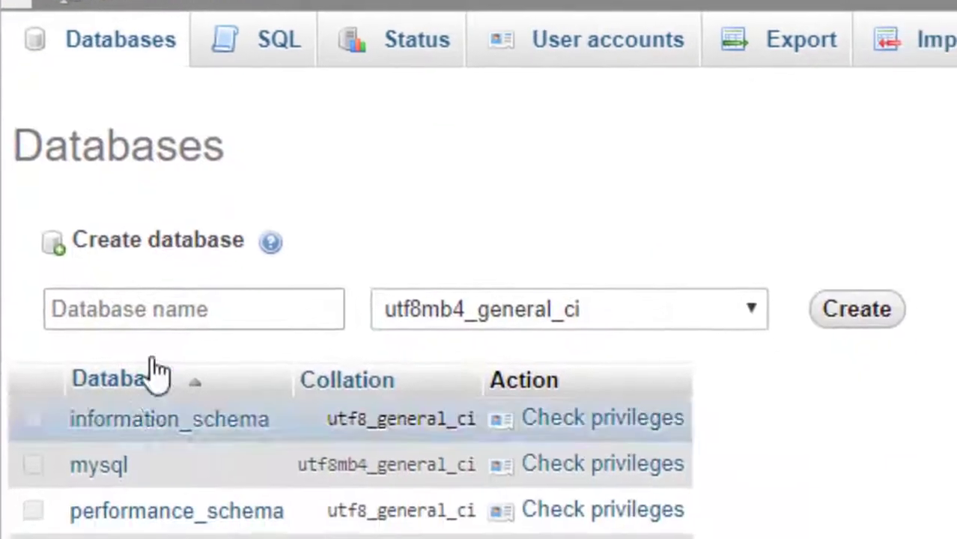
pyautogui.click(205, 380)
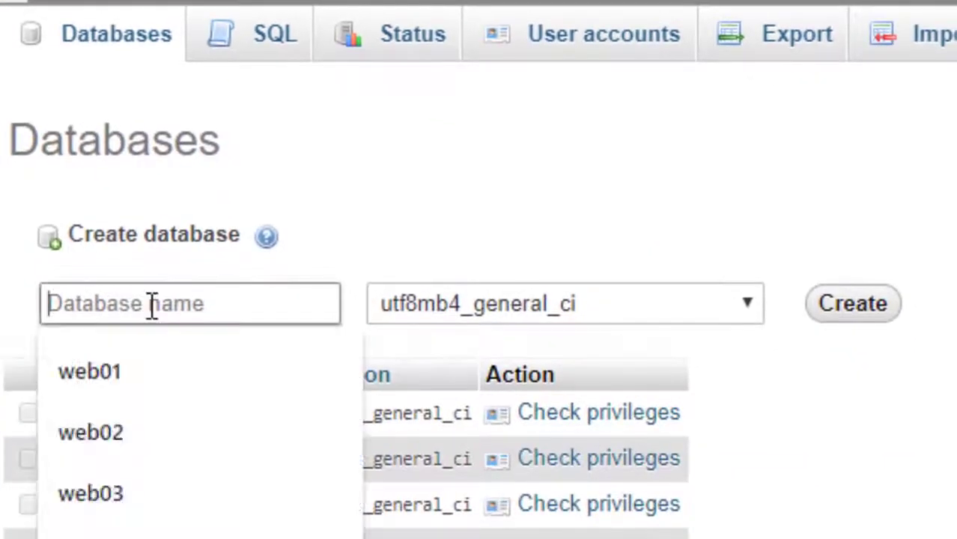
pyautogui.write('t2')
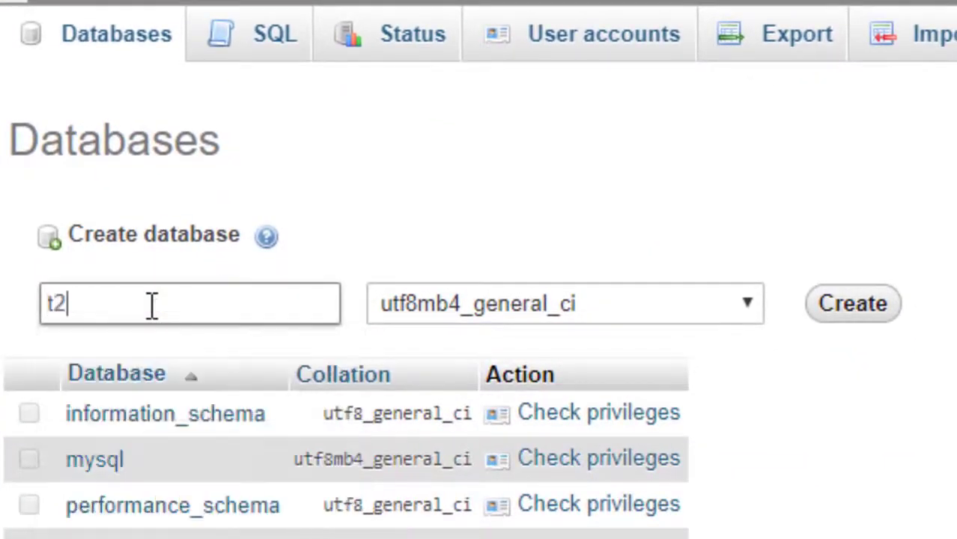
pyautogui.press('Return')
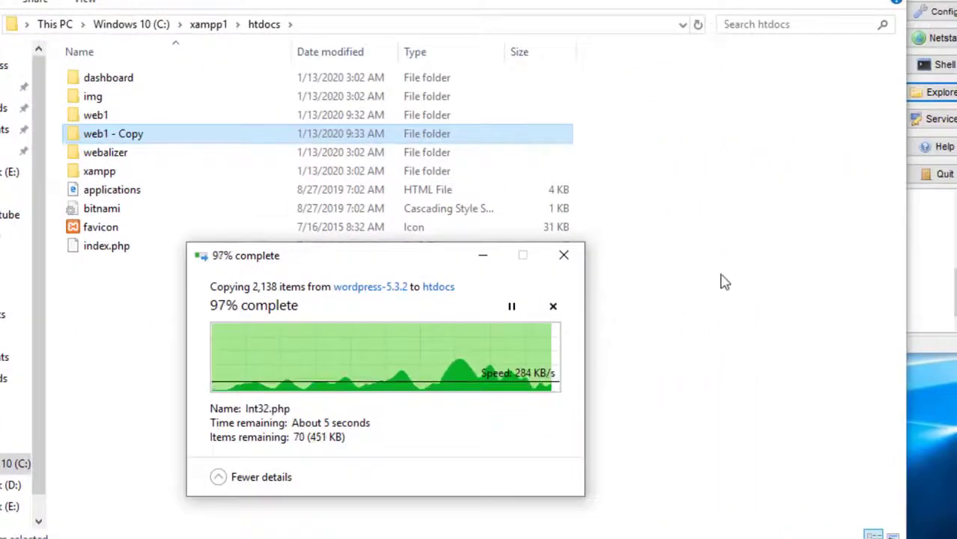
# Move the copy progress window aside and rename the "web1 - Copy" folder in htdocs as web2
pyautogui.moveTo(358, 261); pyautogui.dragTo(765, 255)
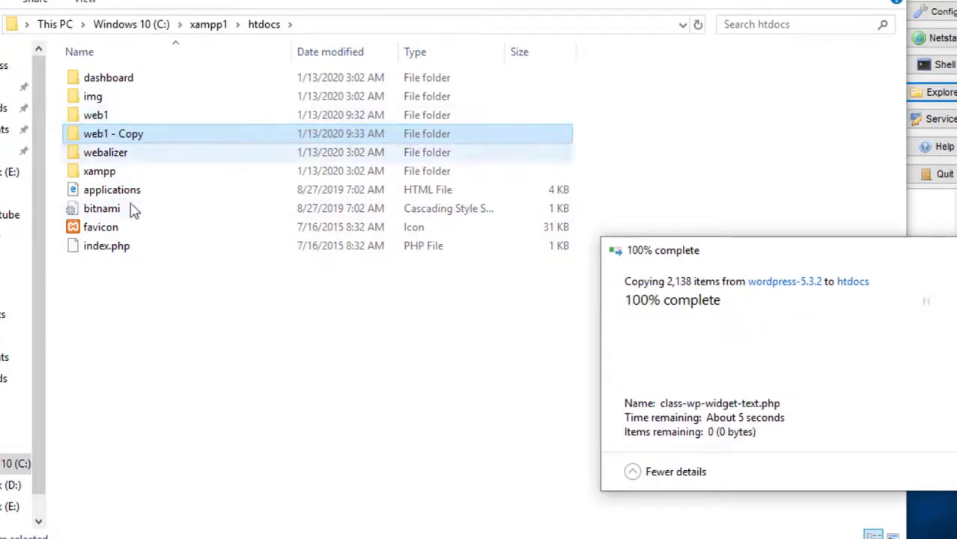
pyautogui.rightClick(100, 134)
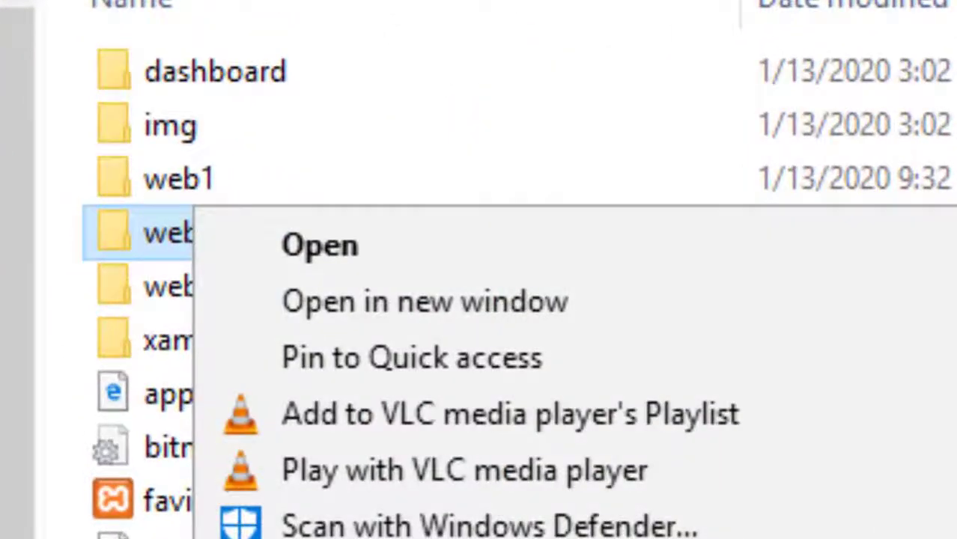
pyautogui.press('m')
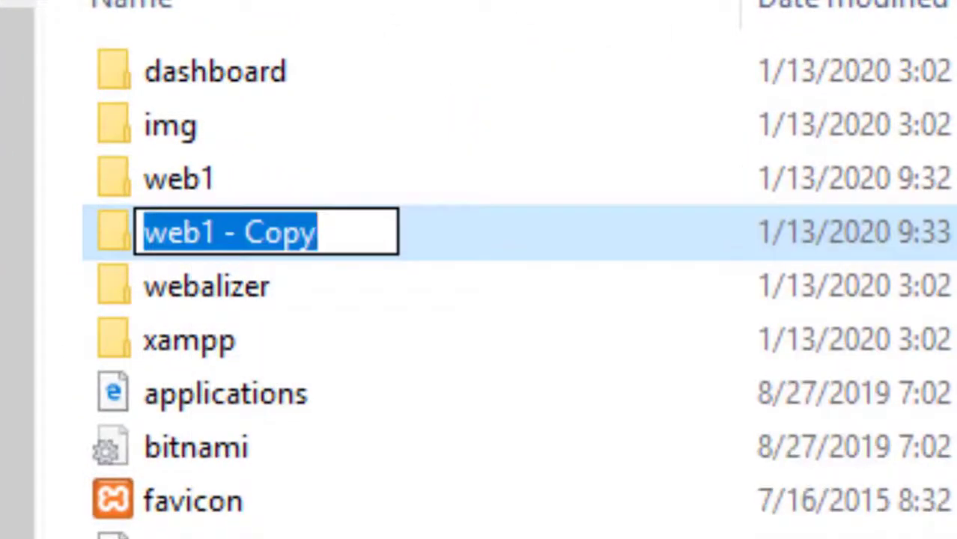
pyautogui.press('End')
pyautogui.press('BackSpace')
pyautogui.press('BackSpace')
pyautogui.press('BackSpace')
pyautogui.press('BackSpace')
pyautogui.press('BackSpace')
pyautogui.press('BackSpace')
pyautogui.press('BackSpace')
pyautogui.press('BackSpace')
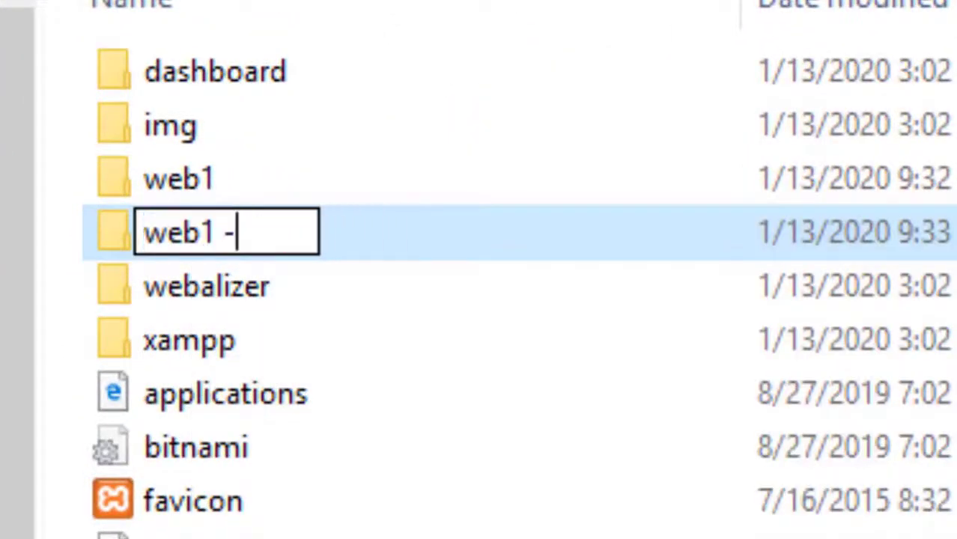
pyautogui.write('2')
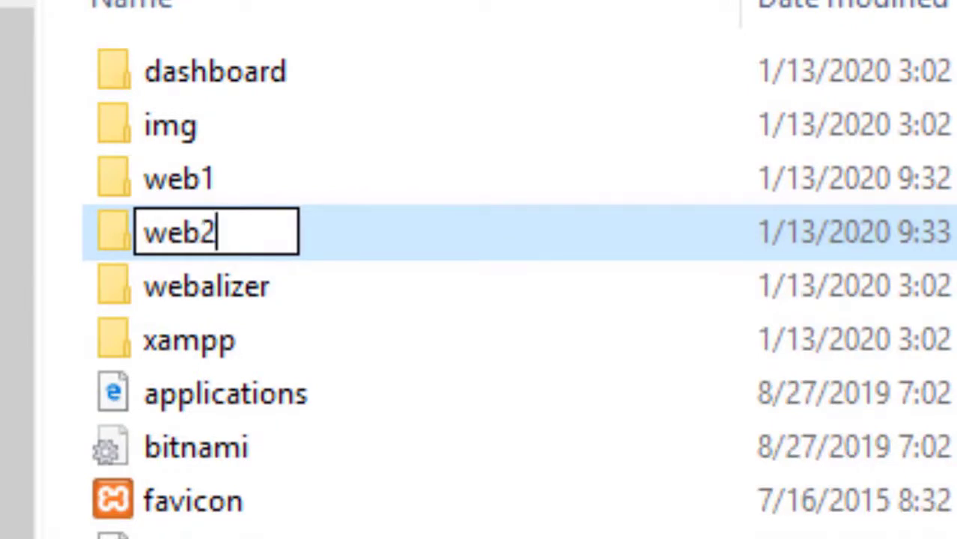
pyautogui.press('Return')
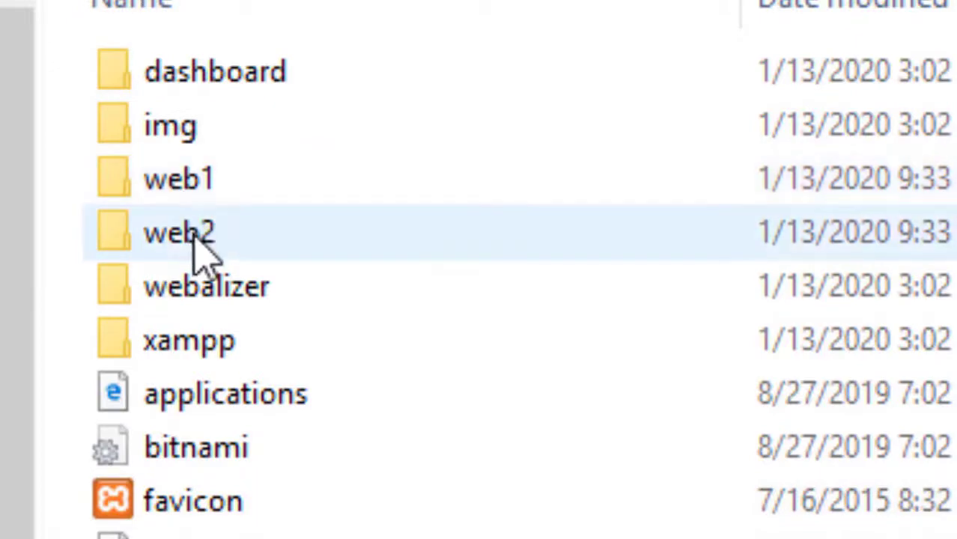
# Open wp-config-sample.php from the web1 folder in Notepad, without making Notepad the default for .php files
pyautogui.moveTo(196, 242)
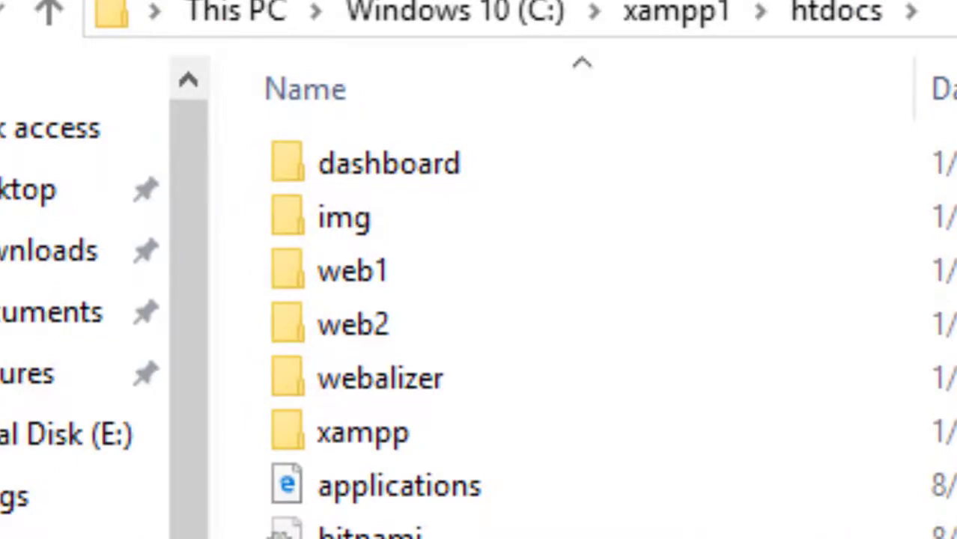
pyautogui.moveTo(365, 264)
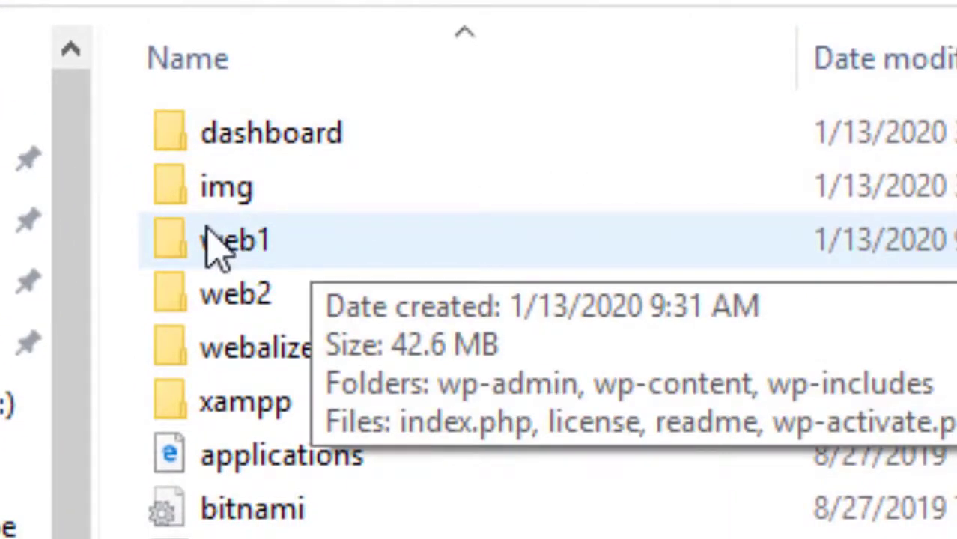
pyautogui.doubleClick(211, 239)
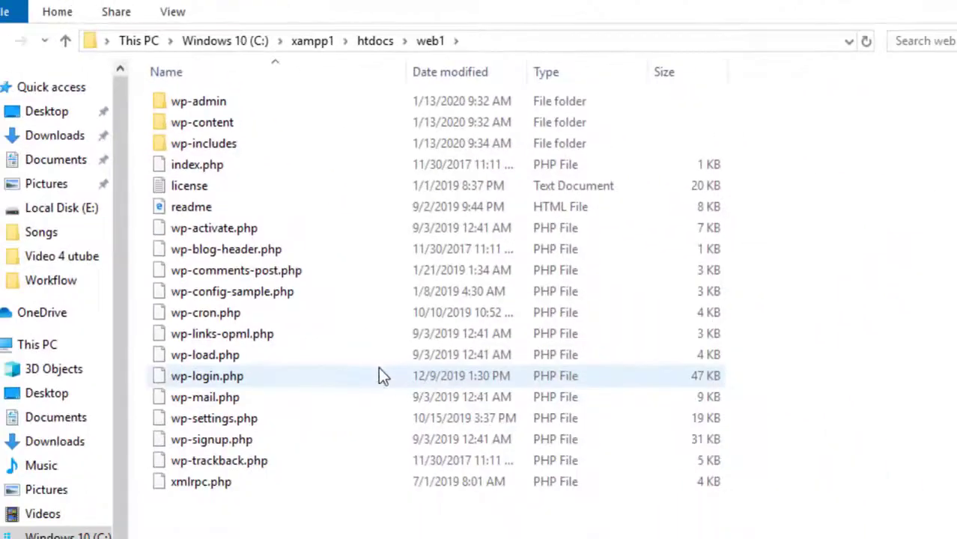
pyautogui.doubleClick(268, 253)
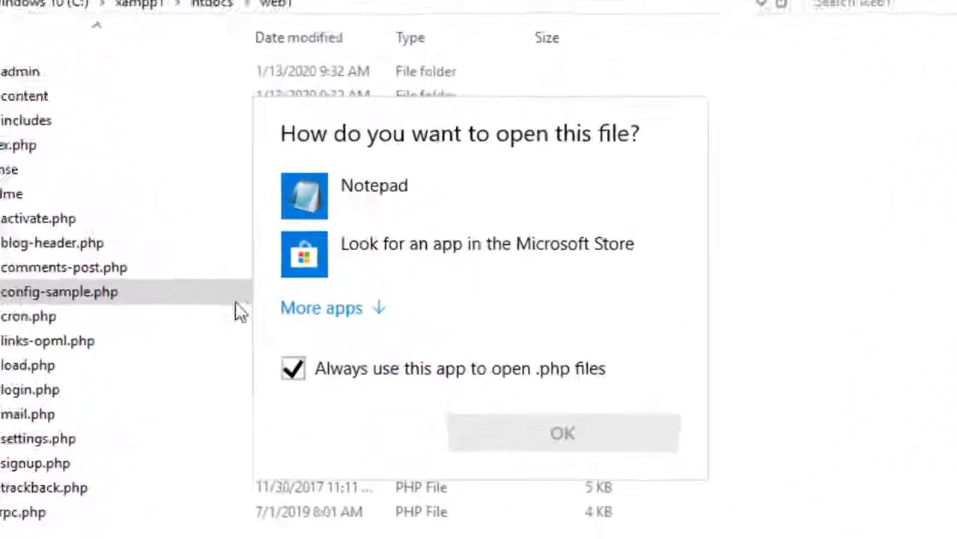
pyautogui.click(323, 199)
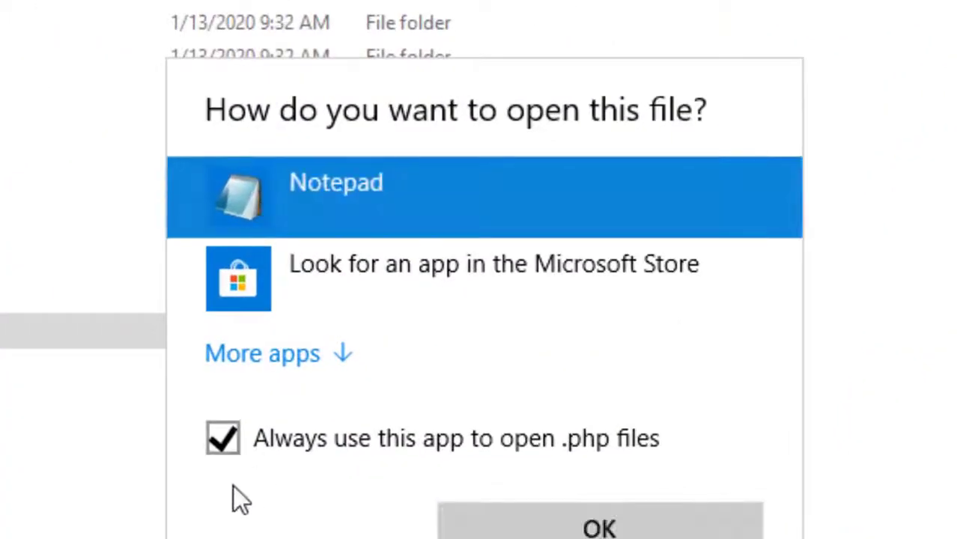
pyautogui.click(221, 441)
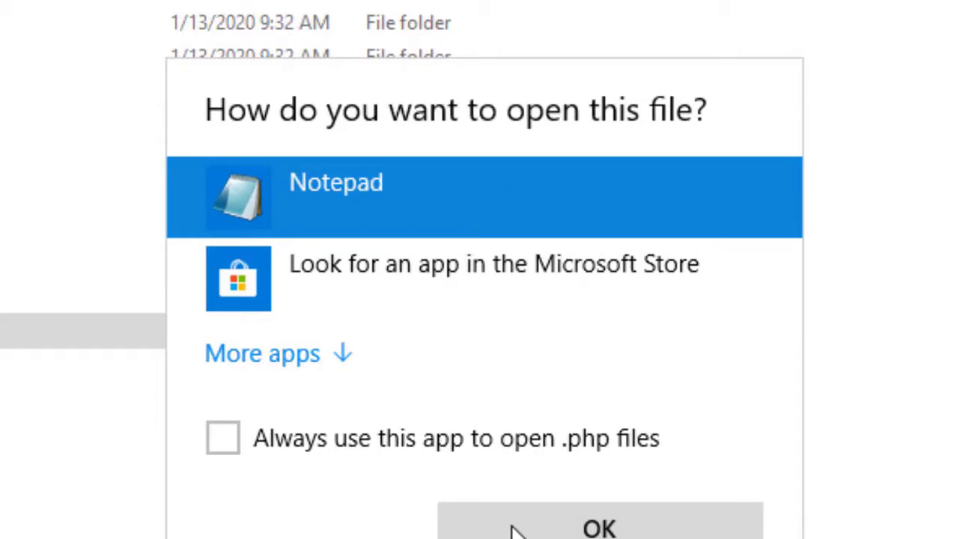
pyautogui.click(558, 533)
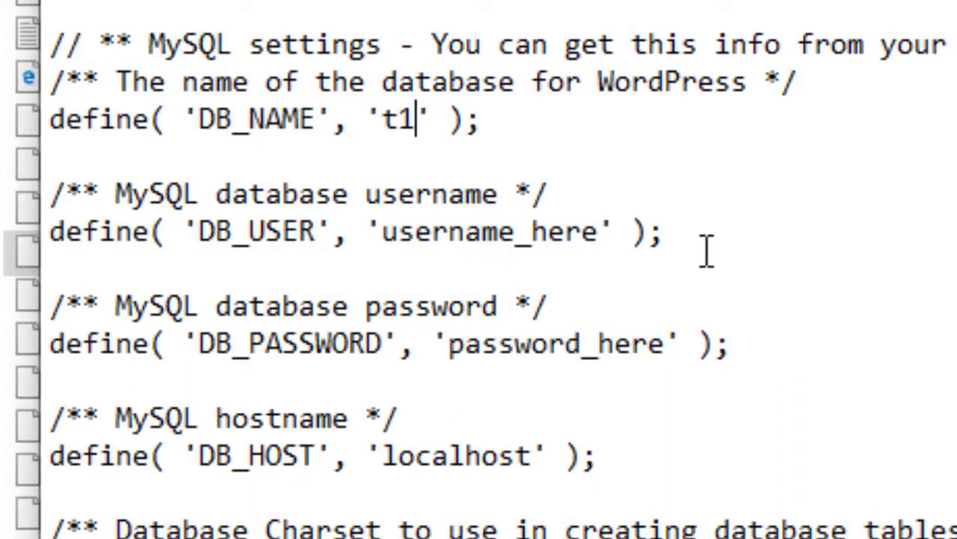
# Set DB_NAME to t1 and DB_USER to root, empty the DB_PASSWORD value, and save and close the file
pyautogui.moveTo(383, 232); pyautogui.dragTo(614, 233)
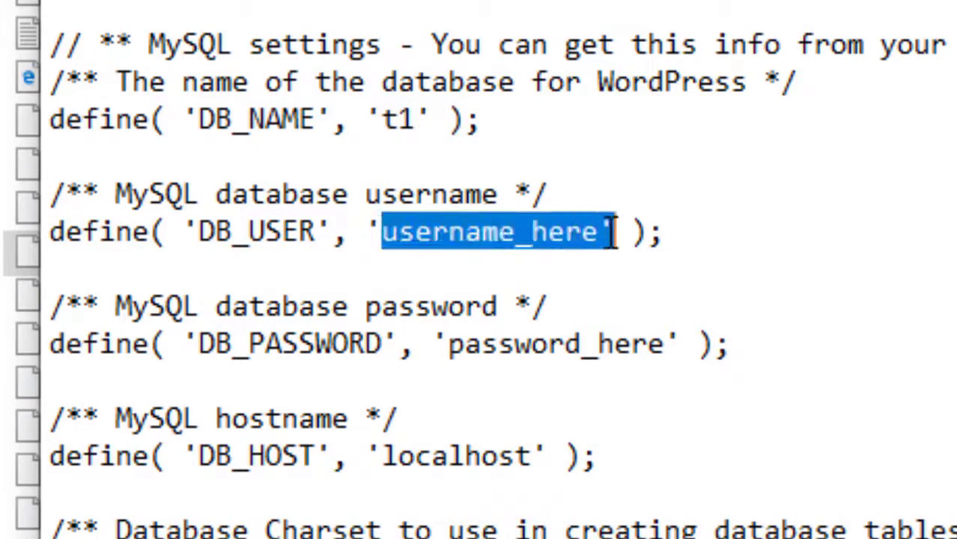
pyautogui.write('r')
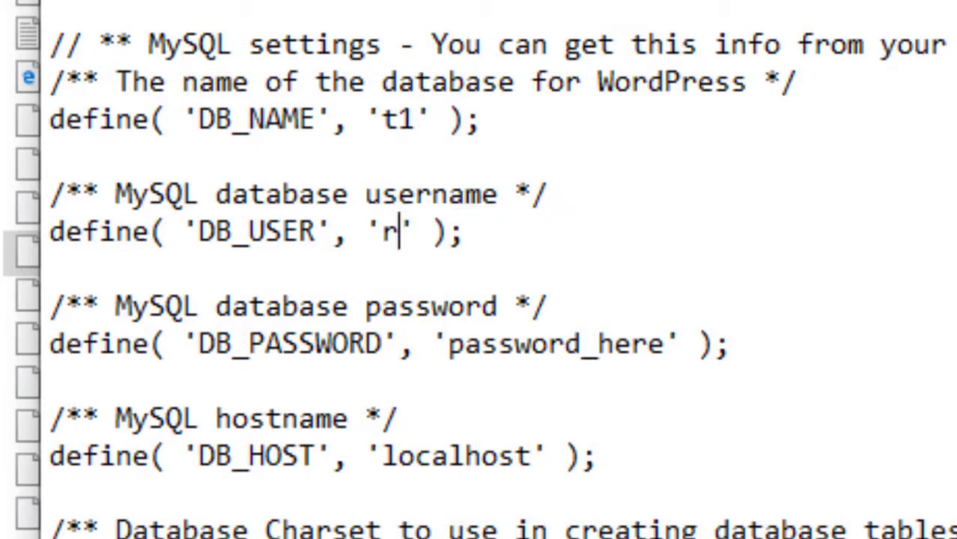
pyautogui.write('oot')
pyautogui.doubleClick(498, 359)
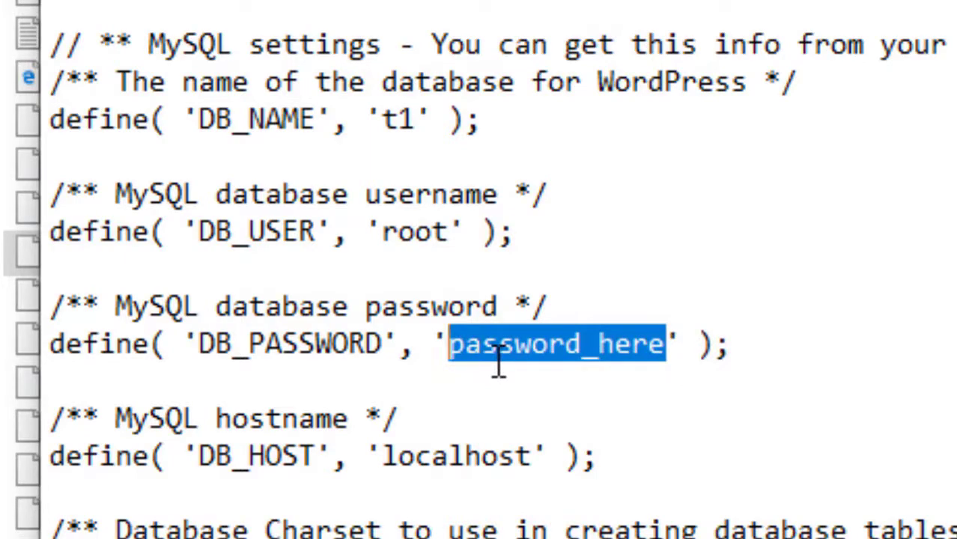
pyautogui.press('BackSpace')
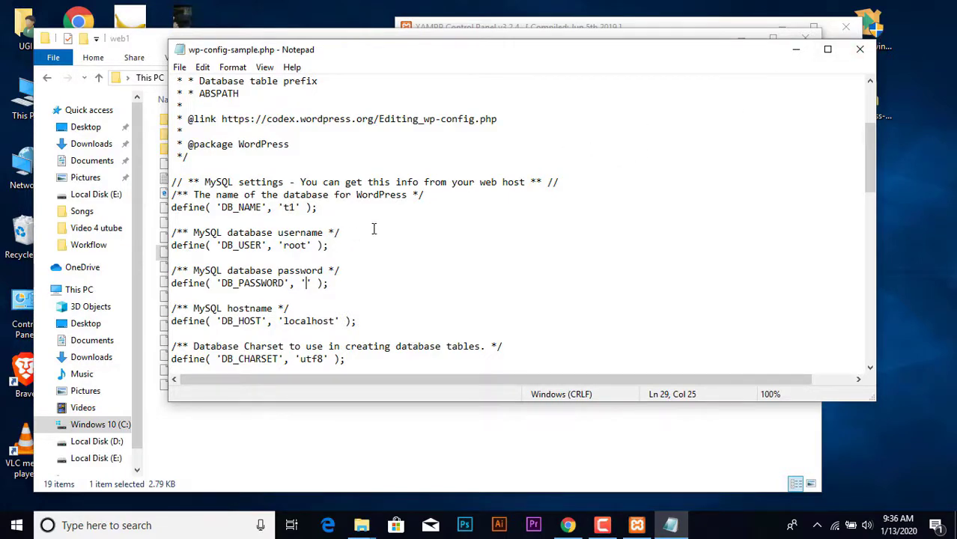
pyautogui.click(859, 49)
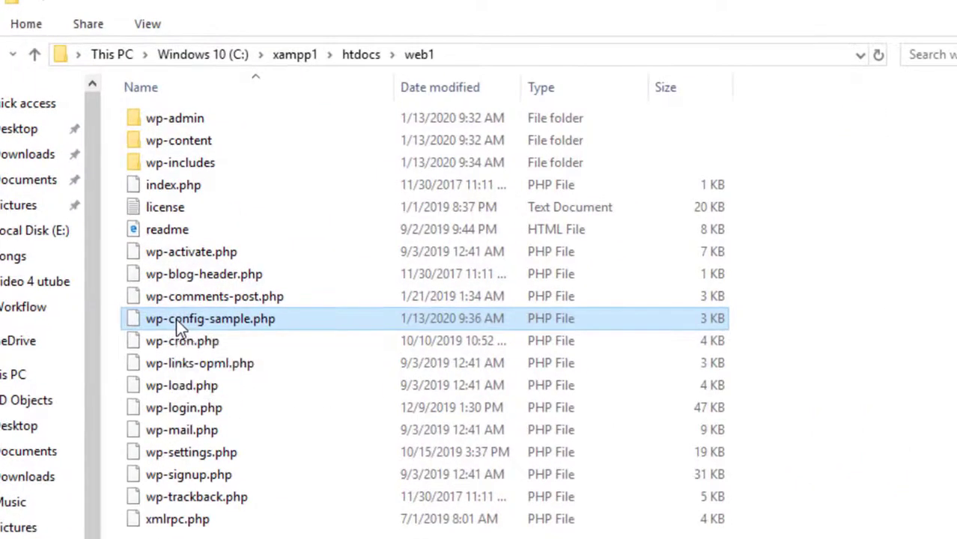
# Rename wp-config-sample.php in the web1 folder as wp-config.php
pyautogui.rightClick(191, 256)
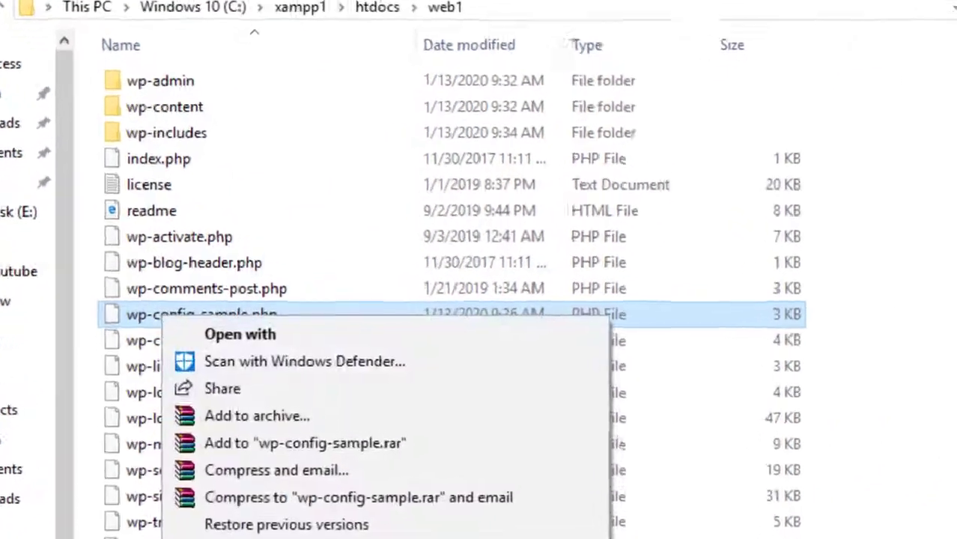
pyautogui.write('m')
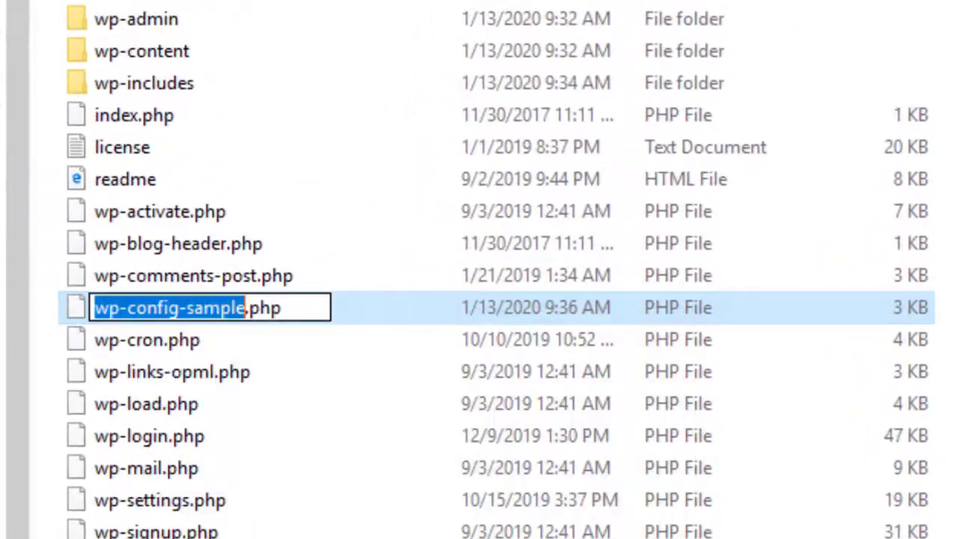
pyautogui.write('wp-config')
pyautogui.press('Return')
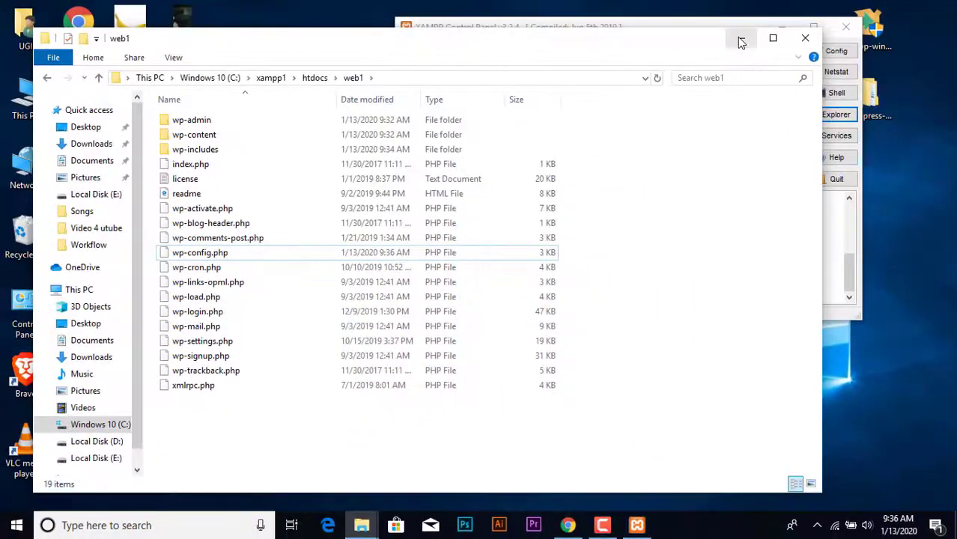
# Minimize the web1 folder window, switch to Chrome and load localhost/web1
pyautogui.click(737, 37)
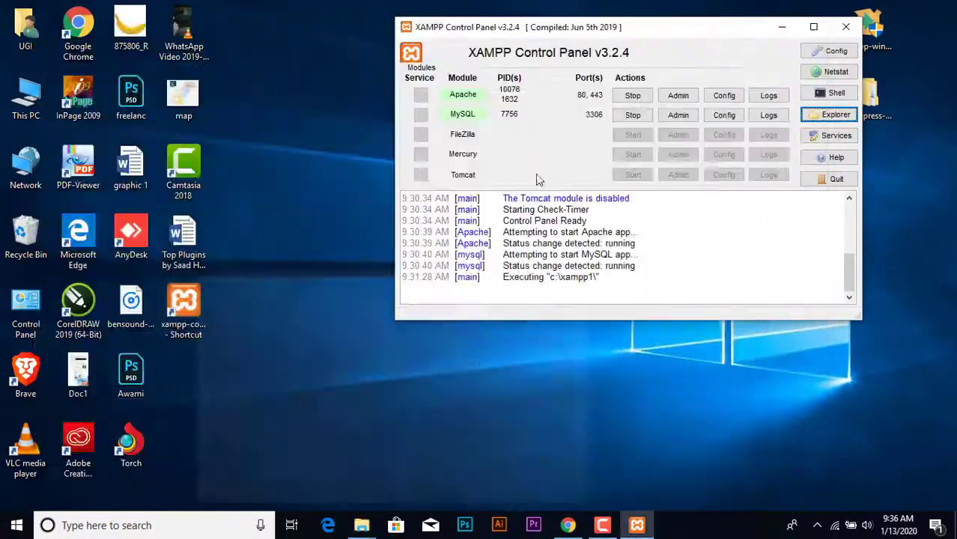
pyautogui.click(567, 525)
pyautogui.write('local')
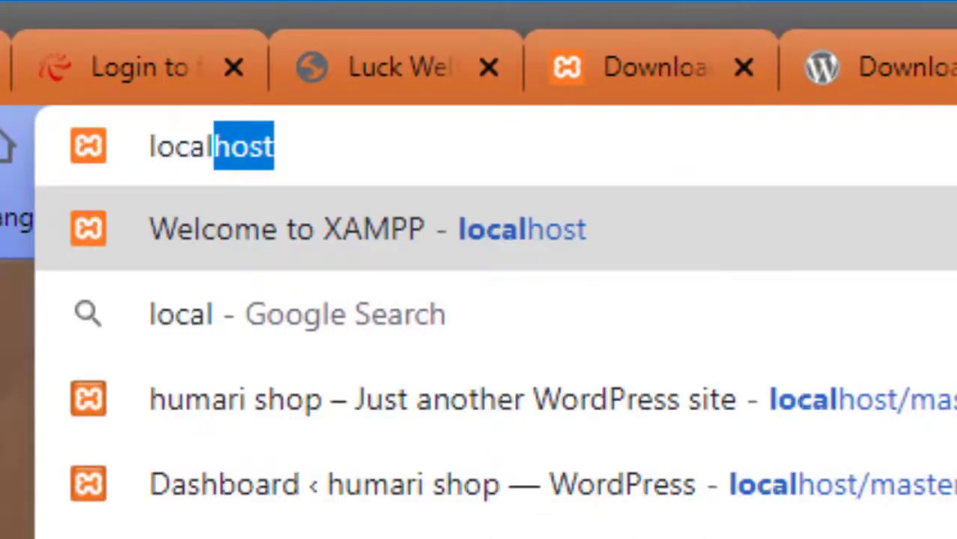
pyautogui.write('host/')
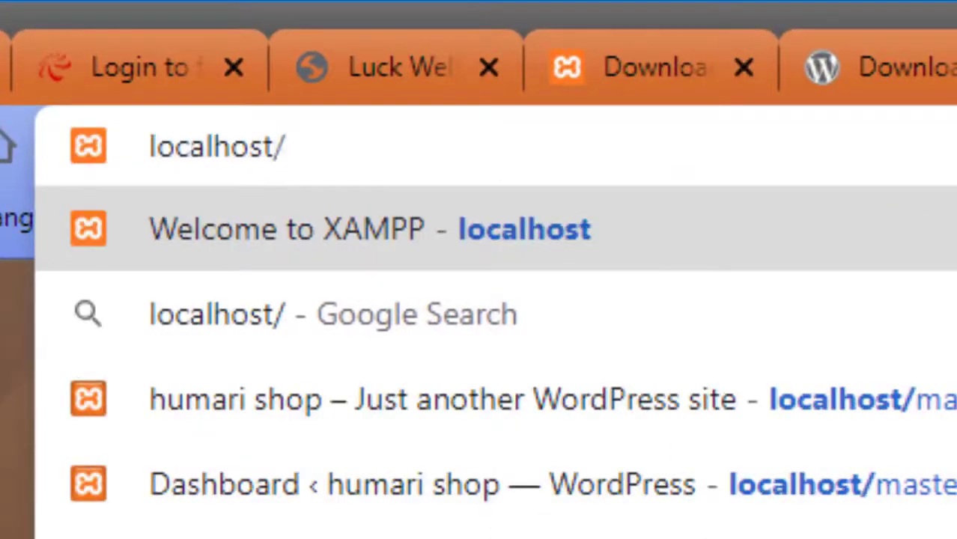
pyautogui.write('web1')
pyautogui.press('Return')
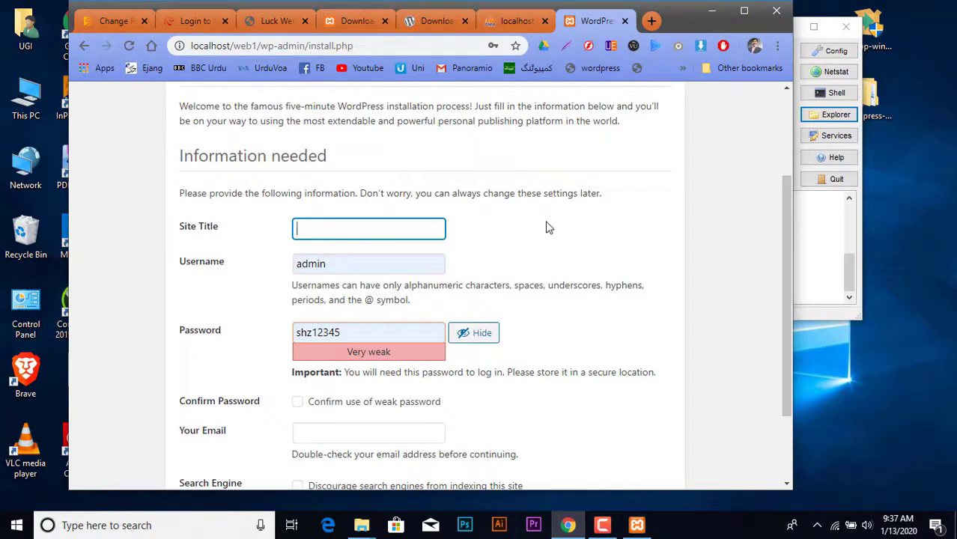
# Enter the site title and contact e-mail, confirm use of the weak password, start the WordPress installation, and select the page address
pyautogui.write('Shahbaz')
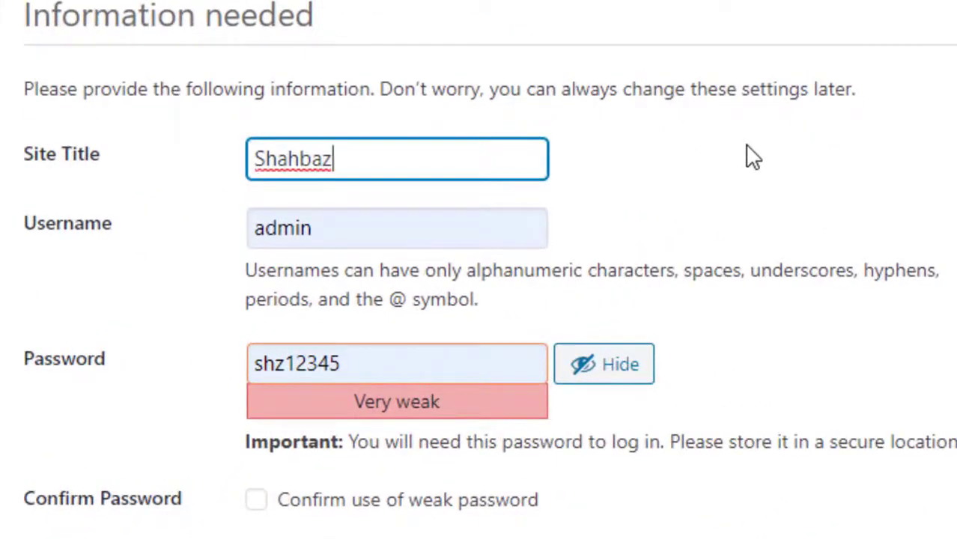
pyautogui.scroll(-2, 408, 330)
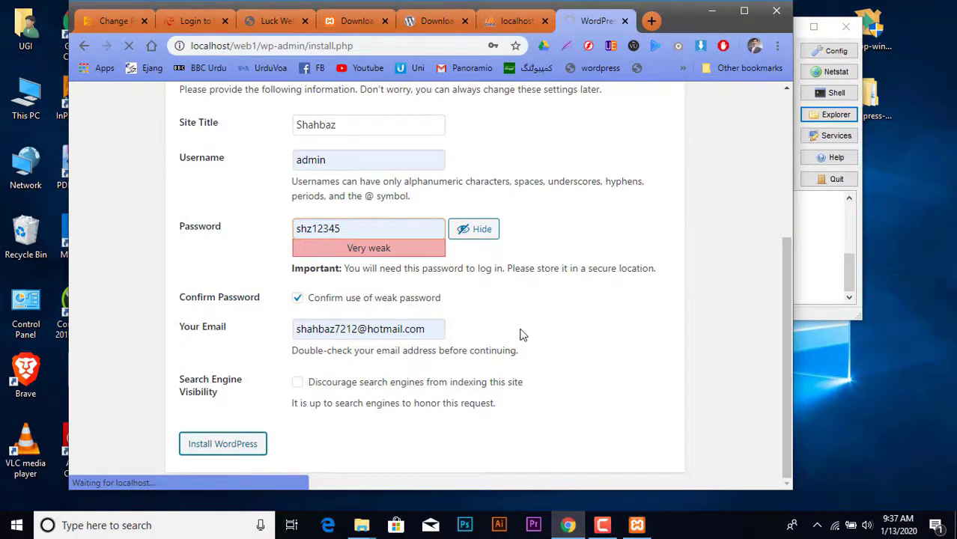
pyautogui.scroll(2, 503, 269)
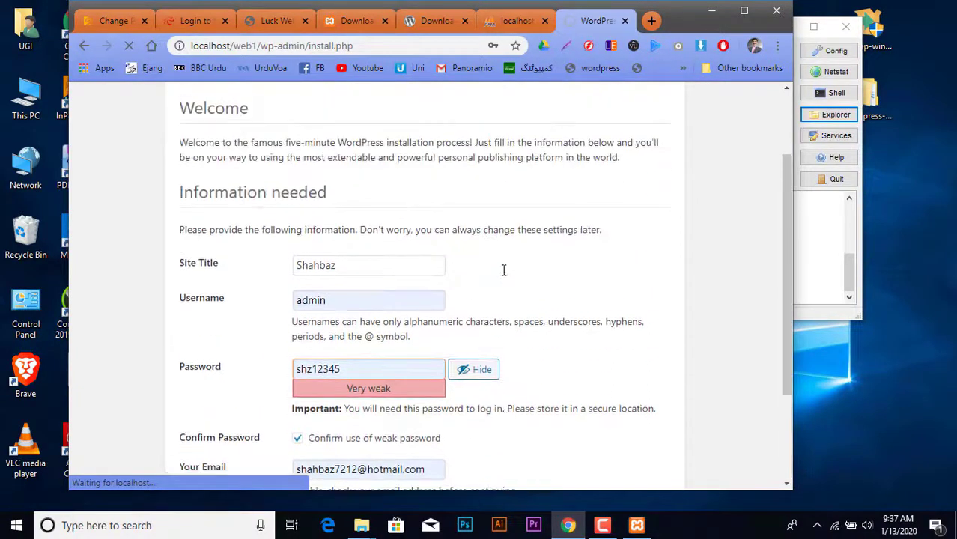
pyautogui.scroll(-2, 503, 270)
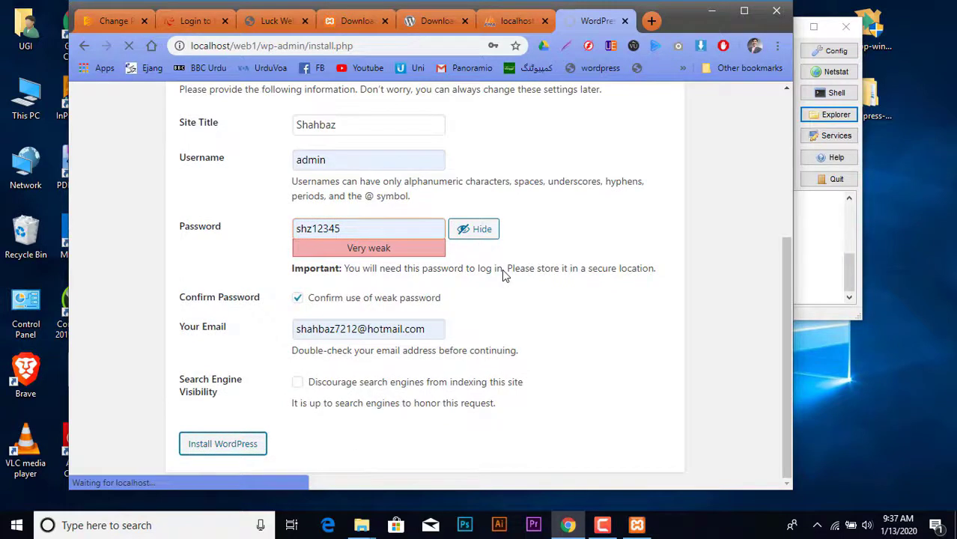
pyautogui.scroll(3, 502, 269)
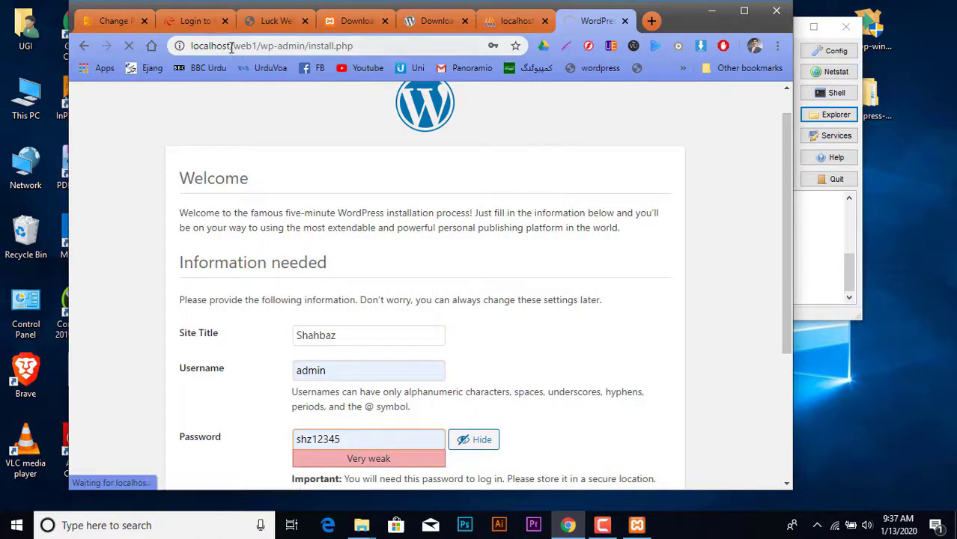
pyautogui.click(192, 46)
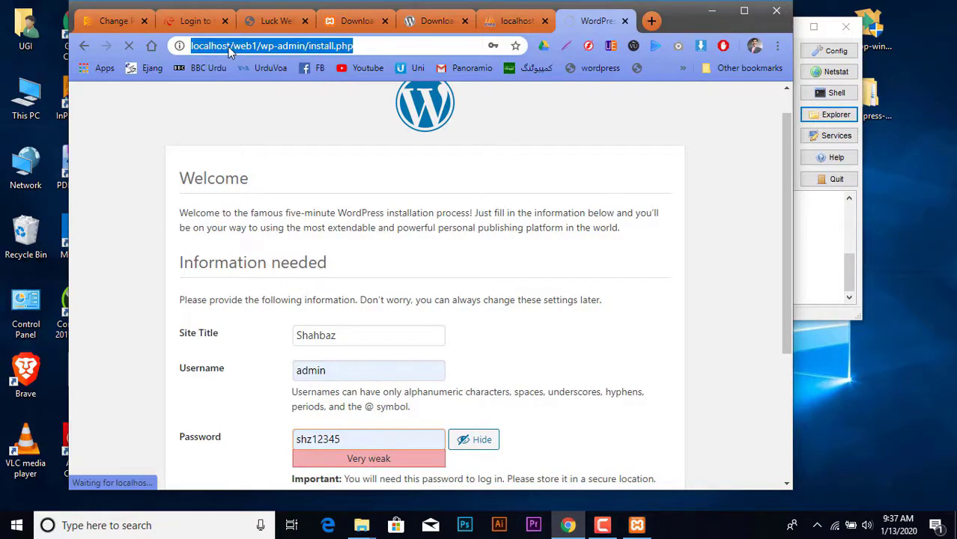